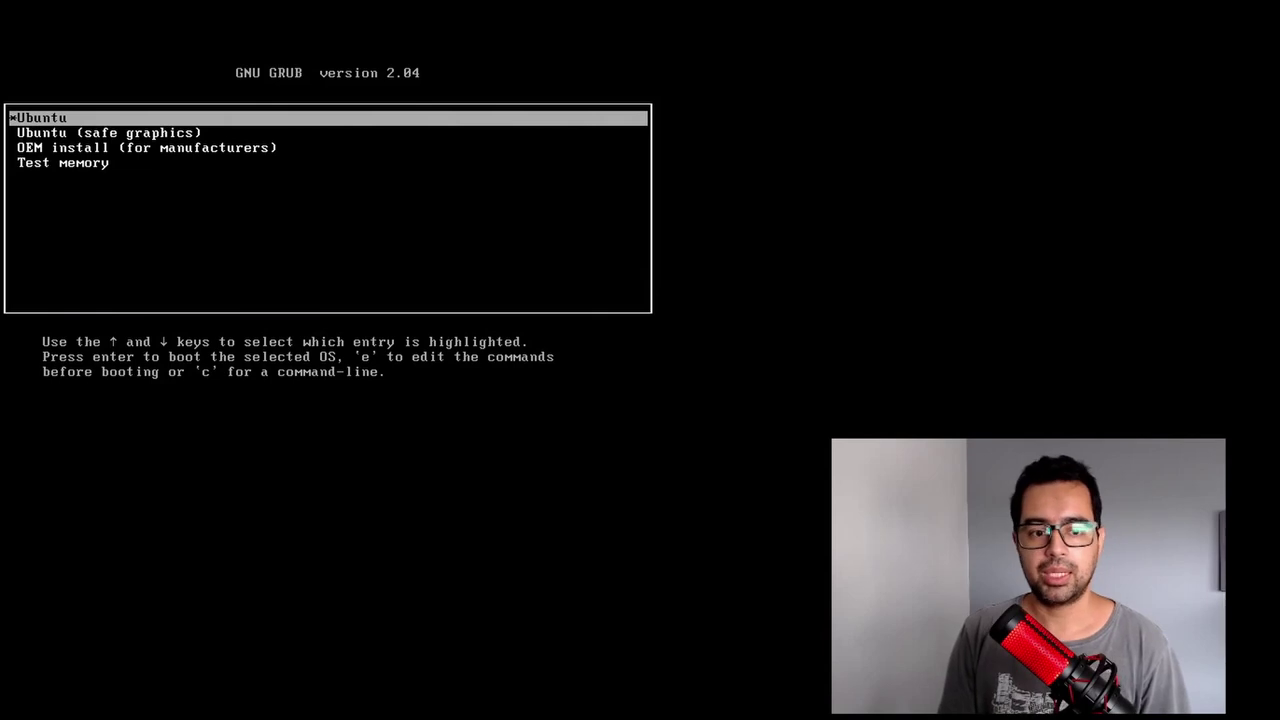
Step: Highlight the standard Ubuntu entry in GRUB and boot the live system
key("Down")
key("Up")
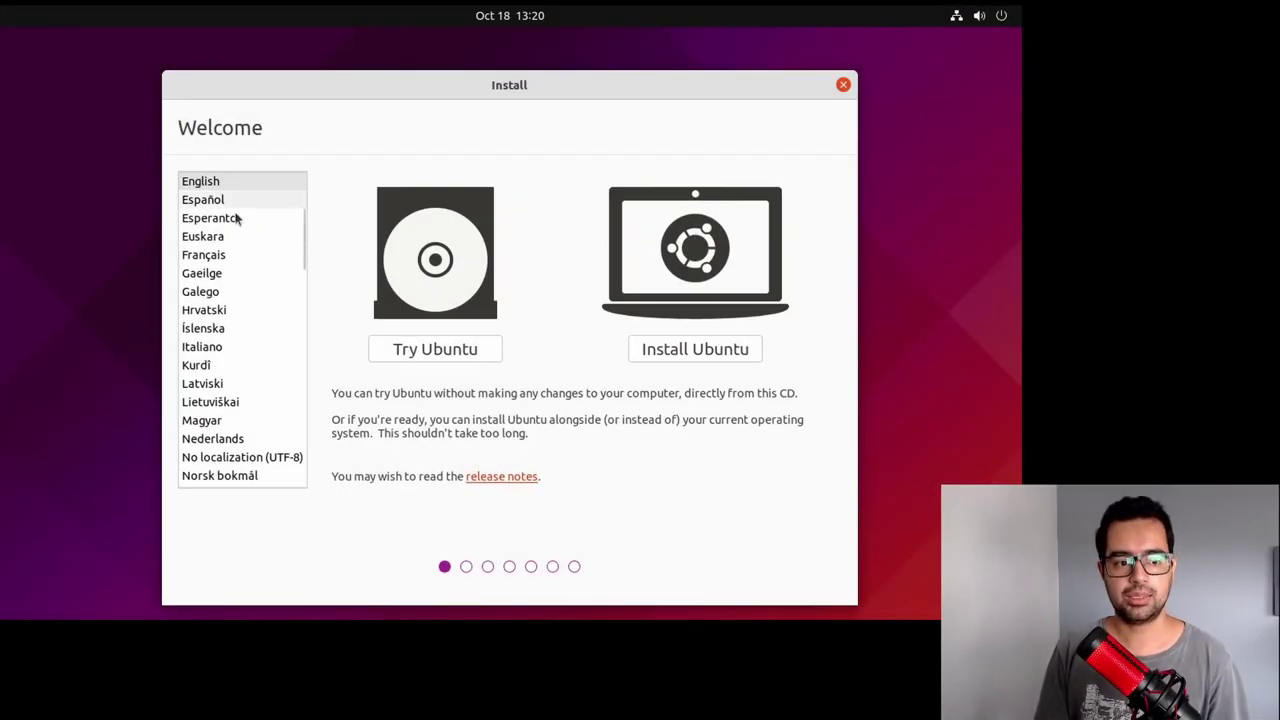
Step: Switch the installer language to Português do Brasil and start Instalar o Ubuntu
scroll(234, 380, "down", 3)
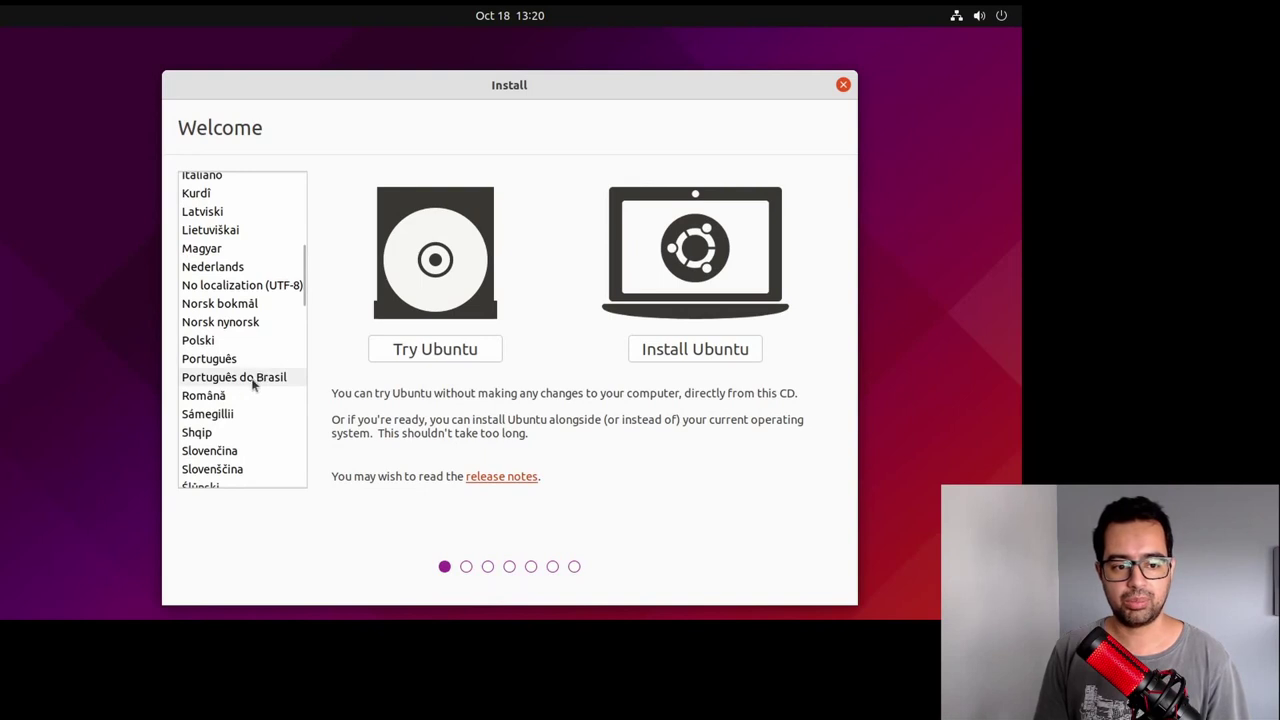
left_click(254, 380)
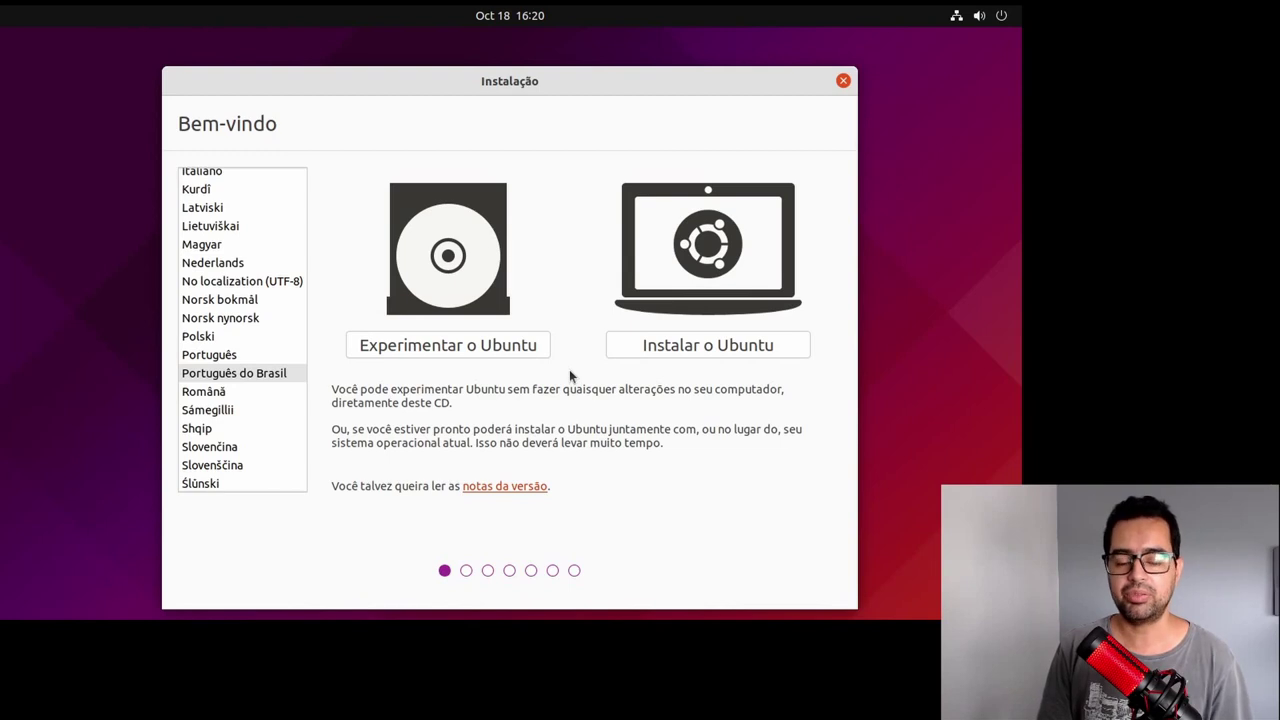
left_click(680, 340)
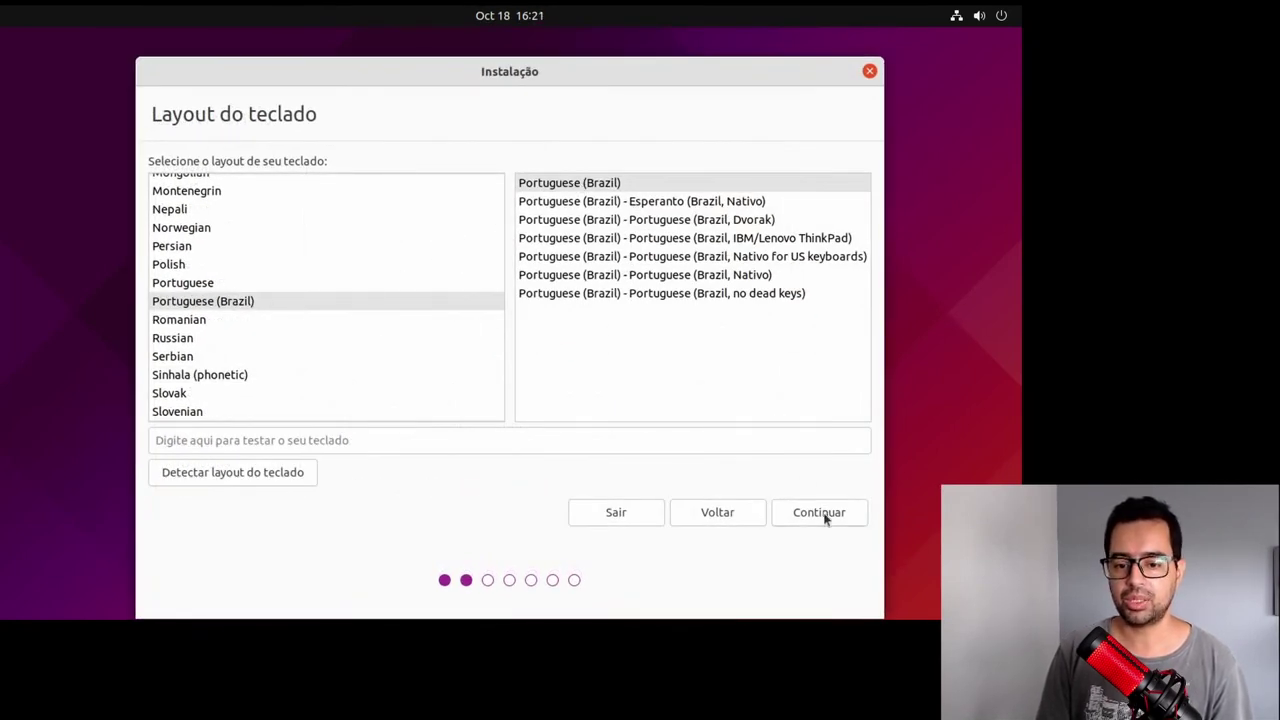
Step: Keep the Portuguese (Brazil) keyboard and include third-party drivers and media formats
left_click(820, 513)
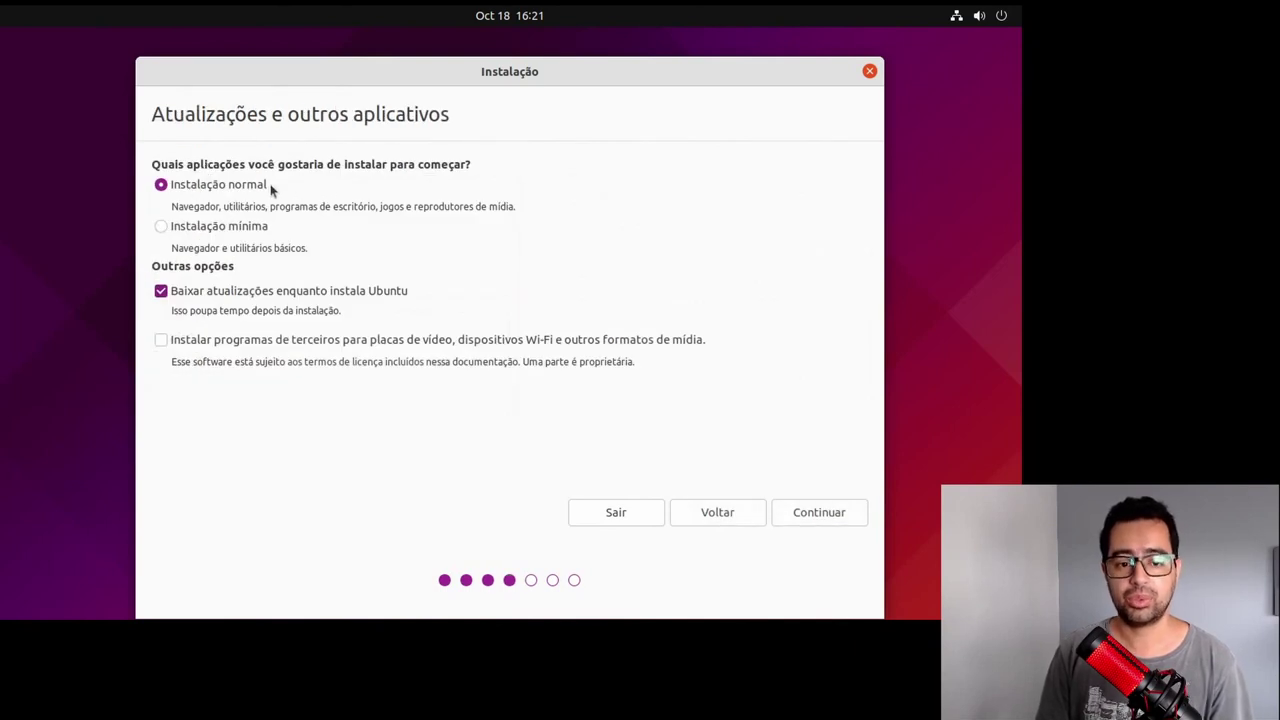
left_click(162, 340)
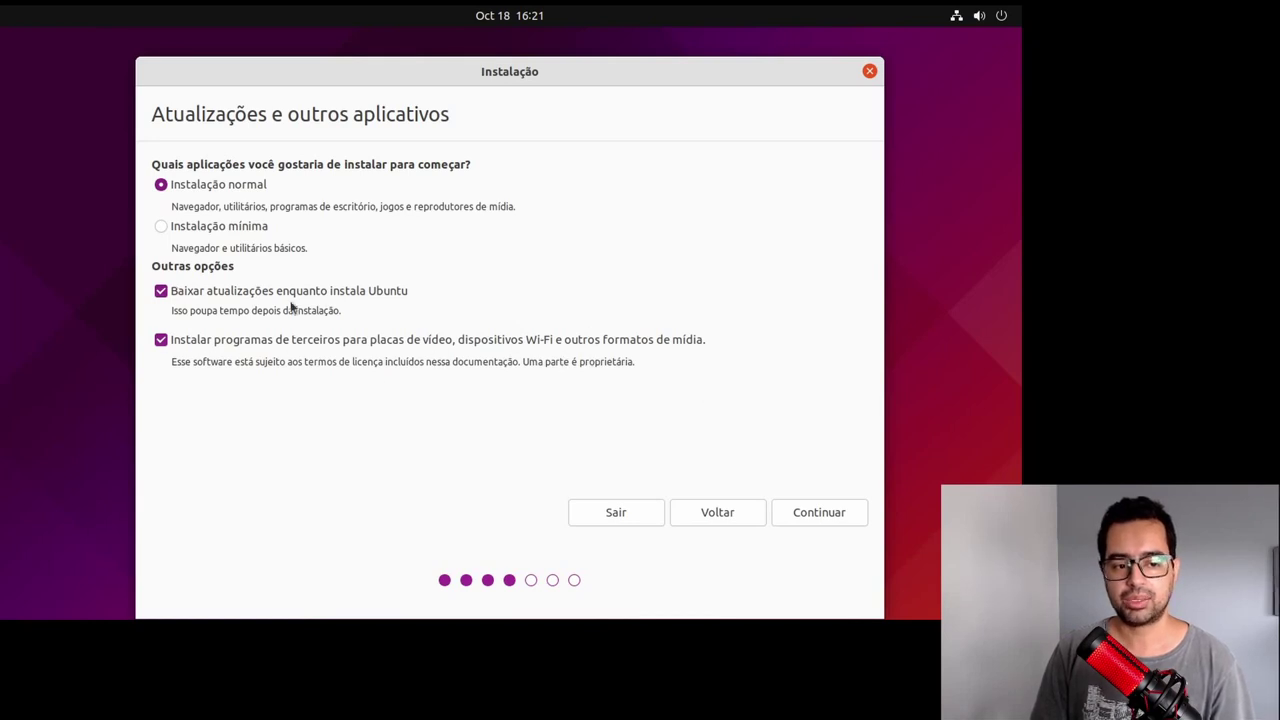
left_click(828, 520)
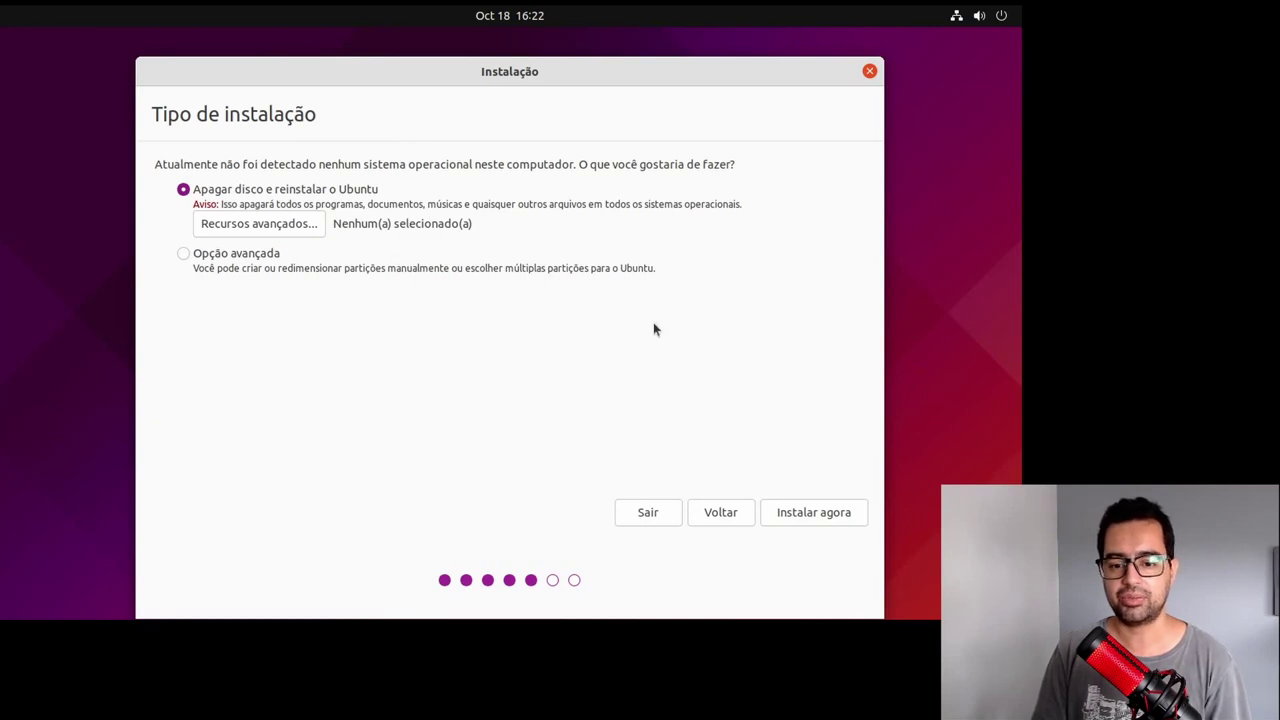
Step: Erase the disk for Ubuntu, confirm the partition changes, and accept Sao Paulo
left_click(816, 516)
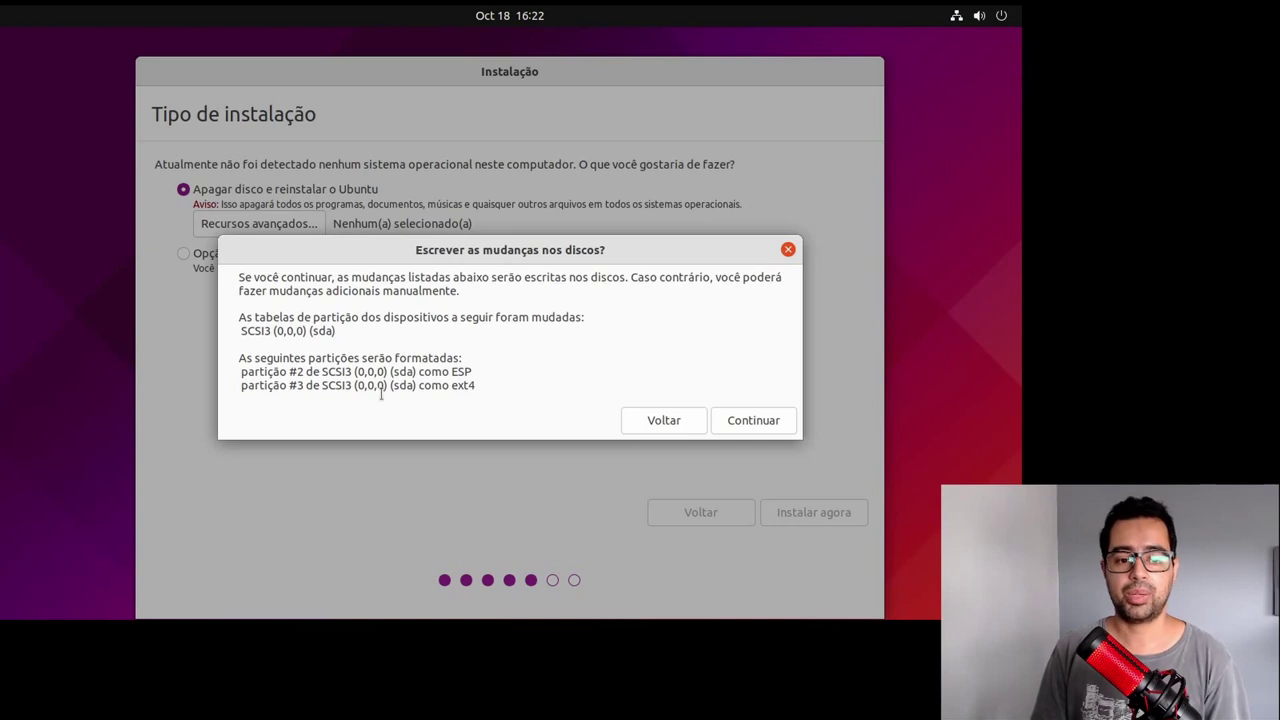
left_click(758, 422)
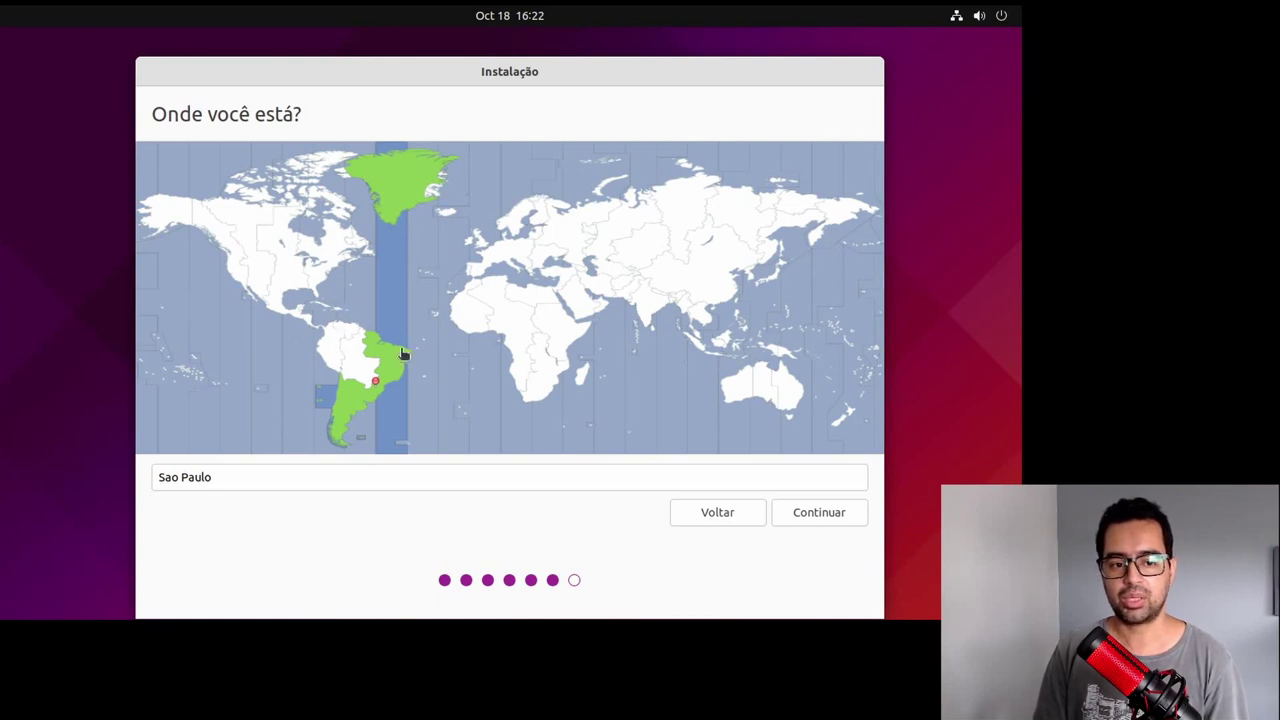
left_click(837, 516)
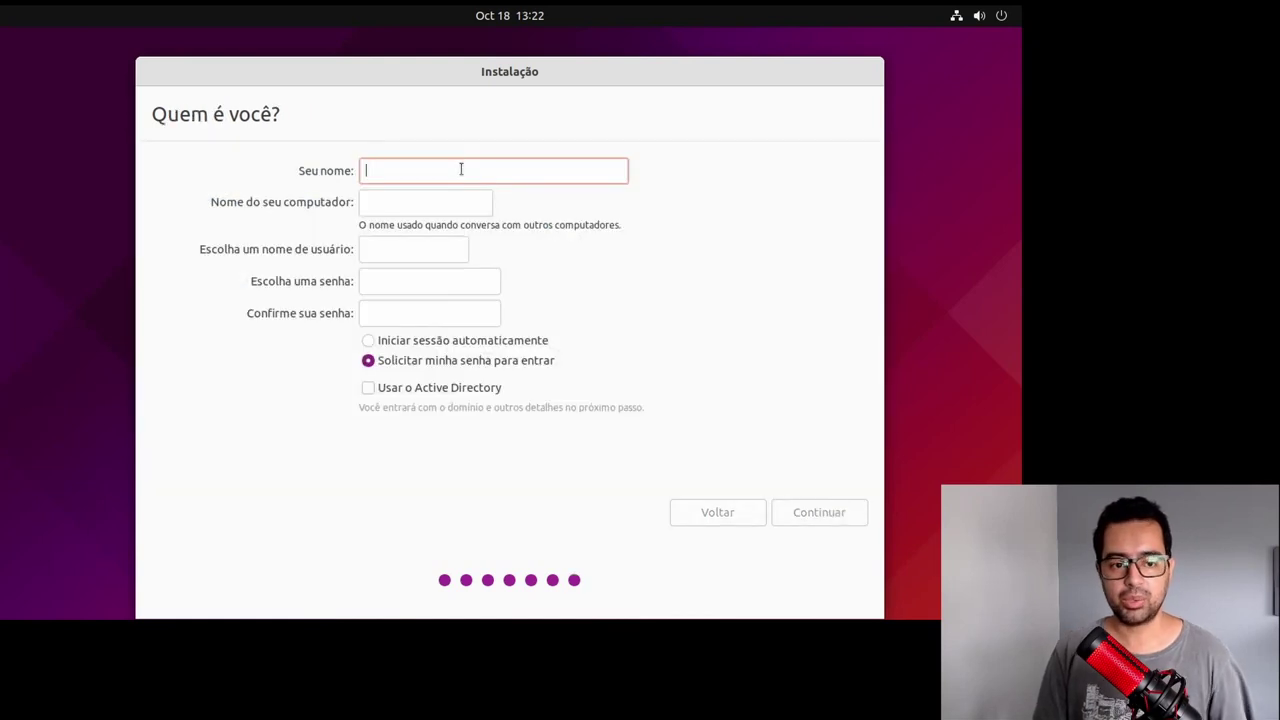
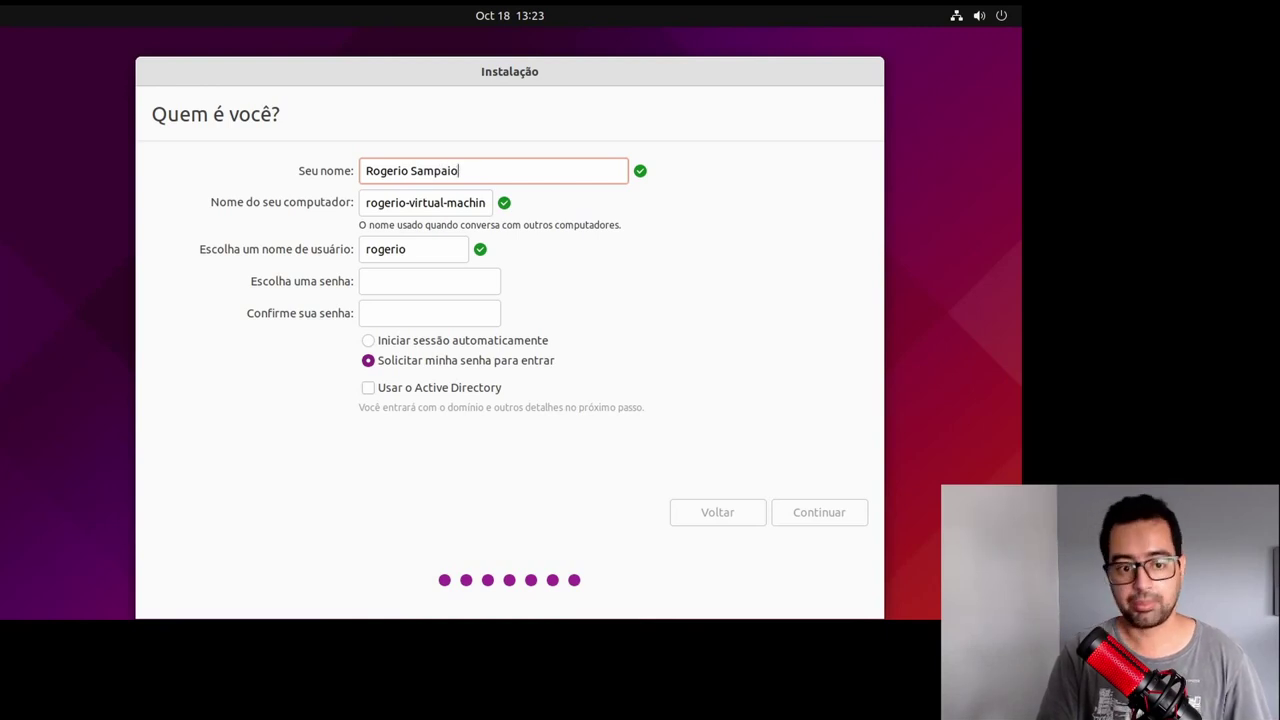
Step: Enter the user's full name and the computer name Zer01TI-PC05
key("Tab")
type("Z")
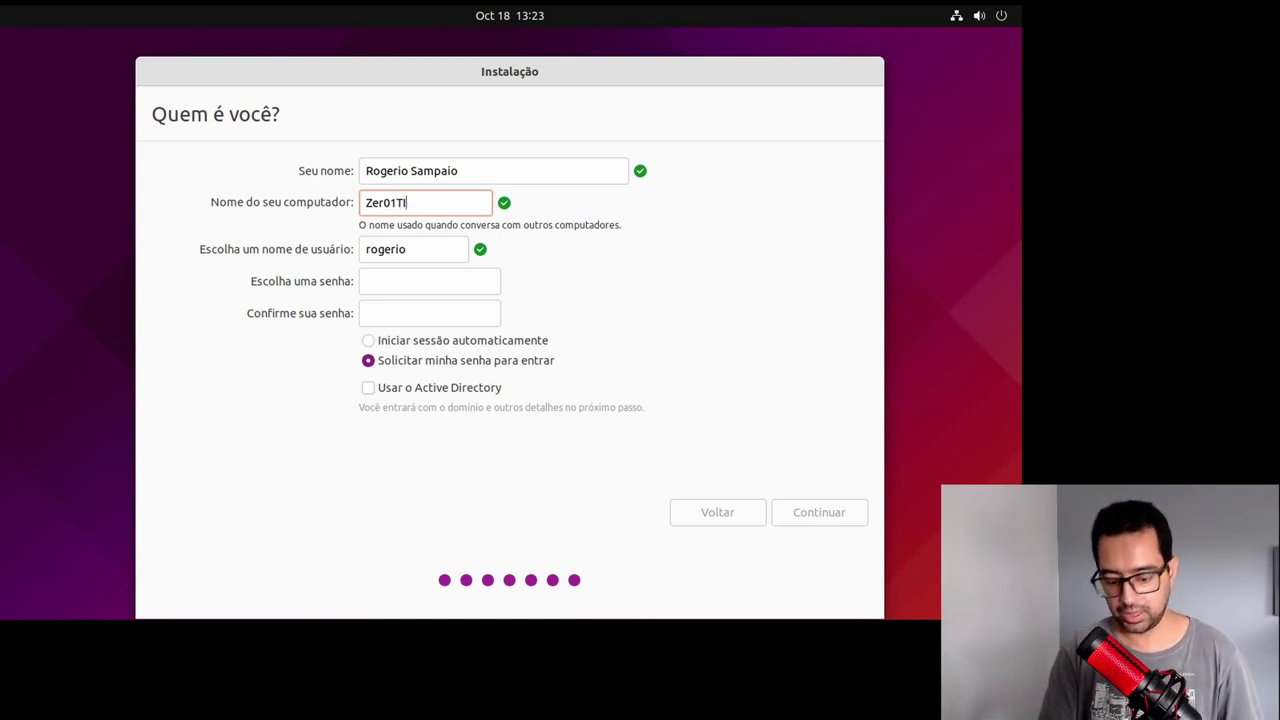
type("er01TI-PC05")
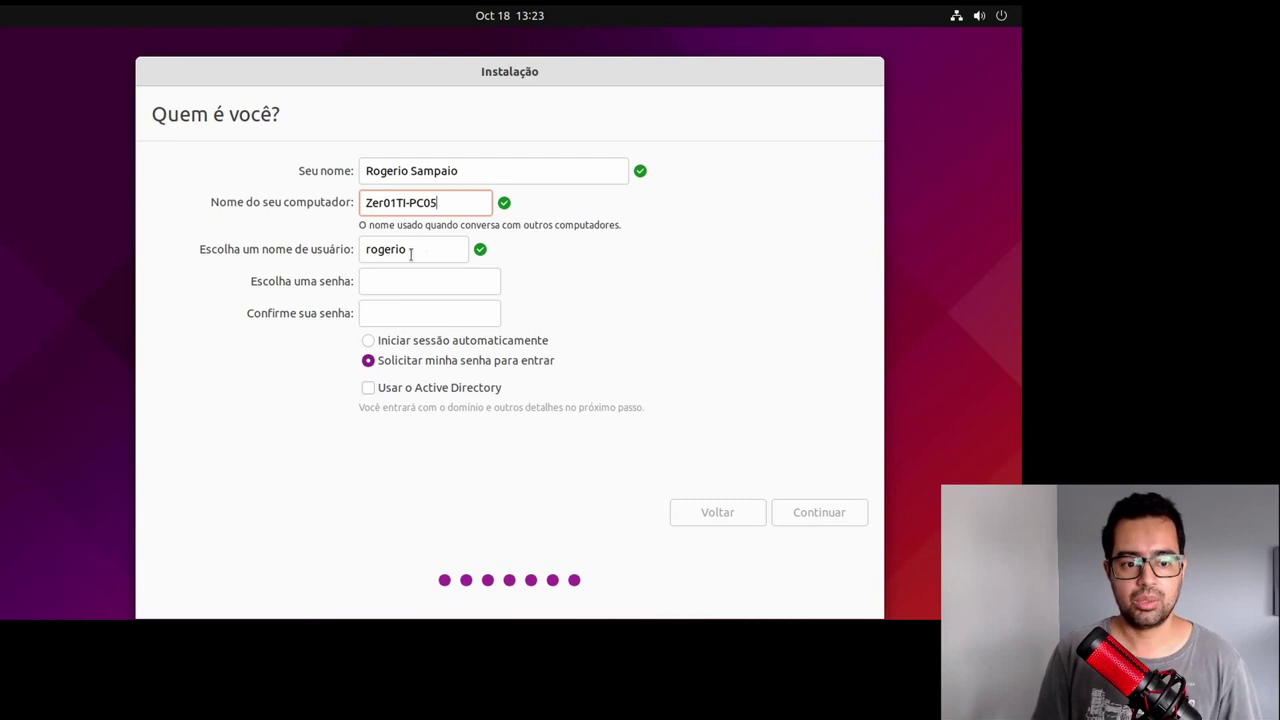
Step: Set and confirm the account password, then let the installation run to completion
left_click(414, 283)
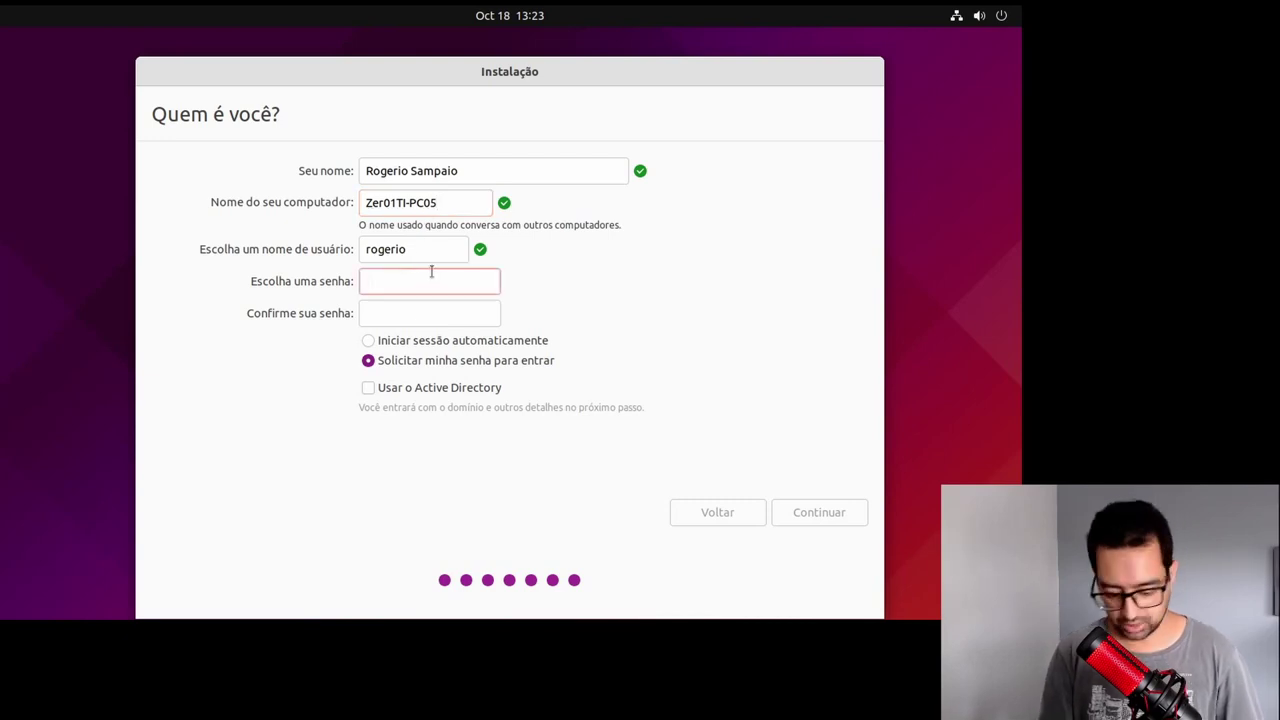
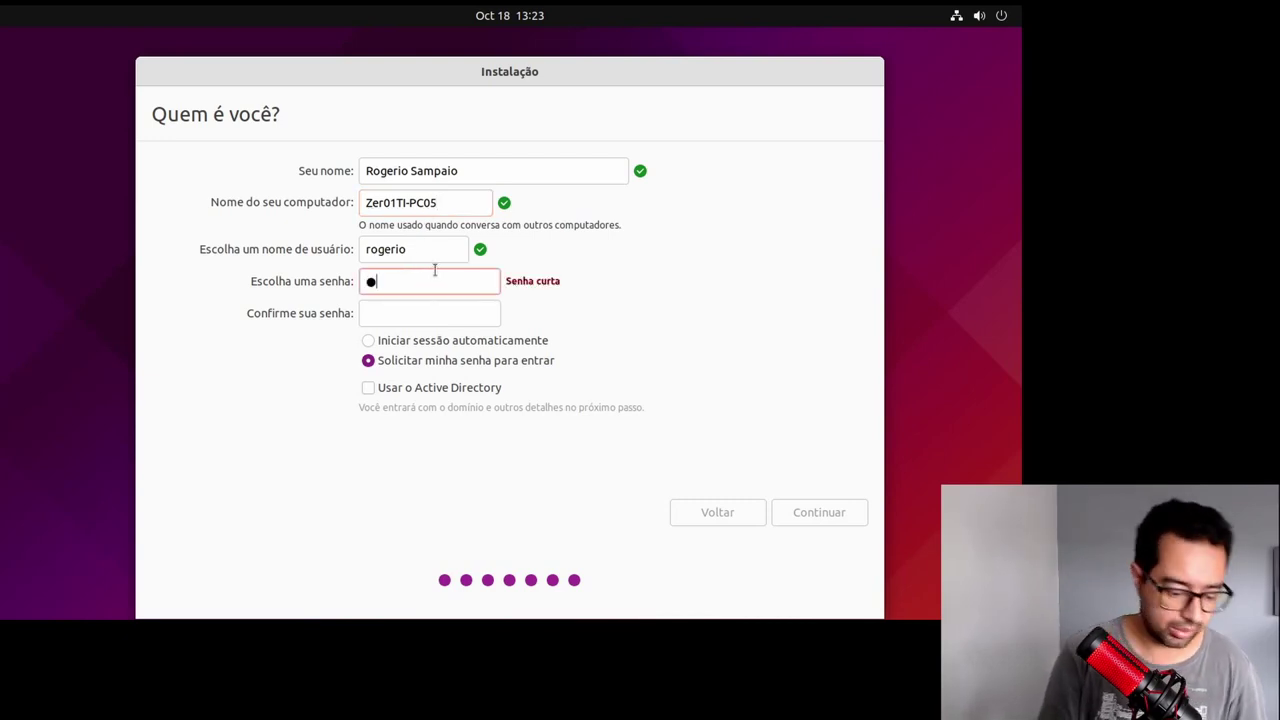
key("BackSpace")
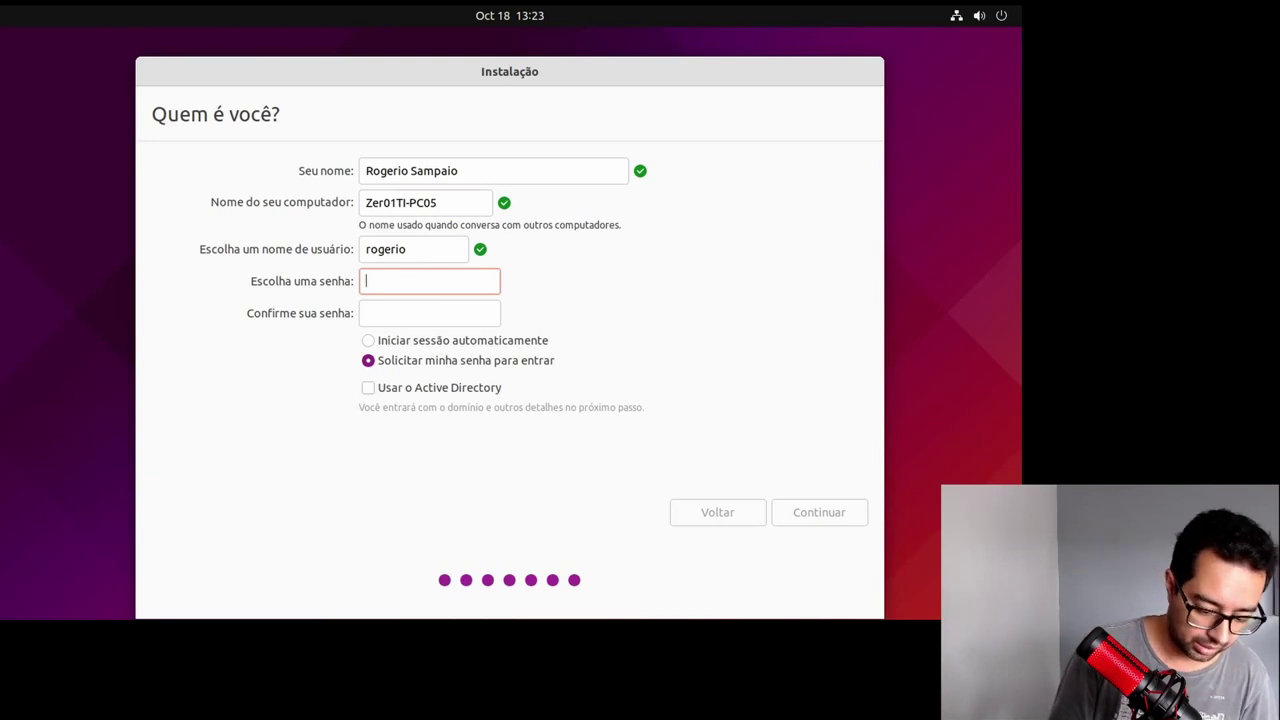
key("BackSpace")
key("BackSpace")
key("BackSpace")
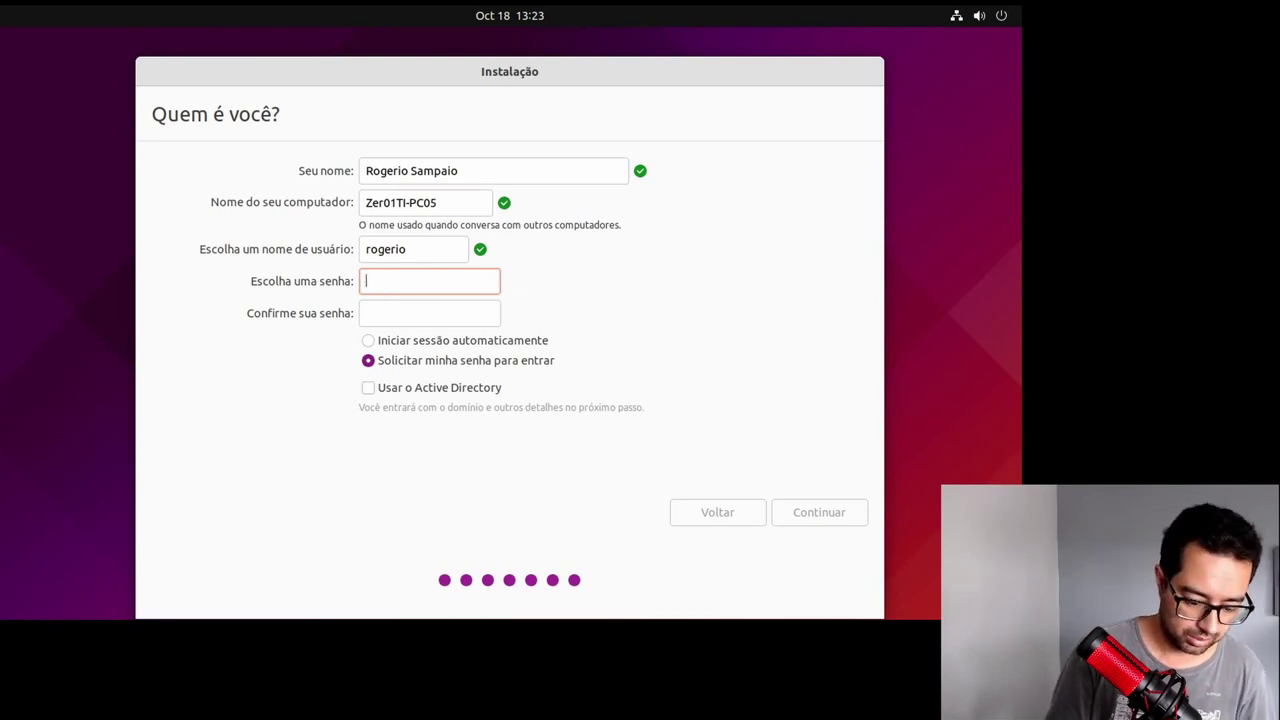
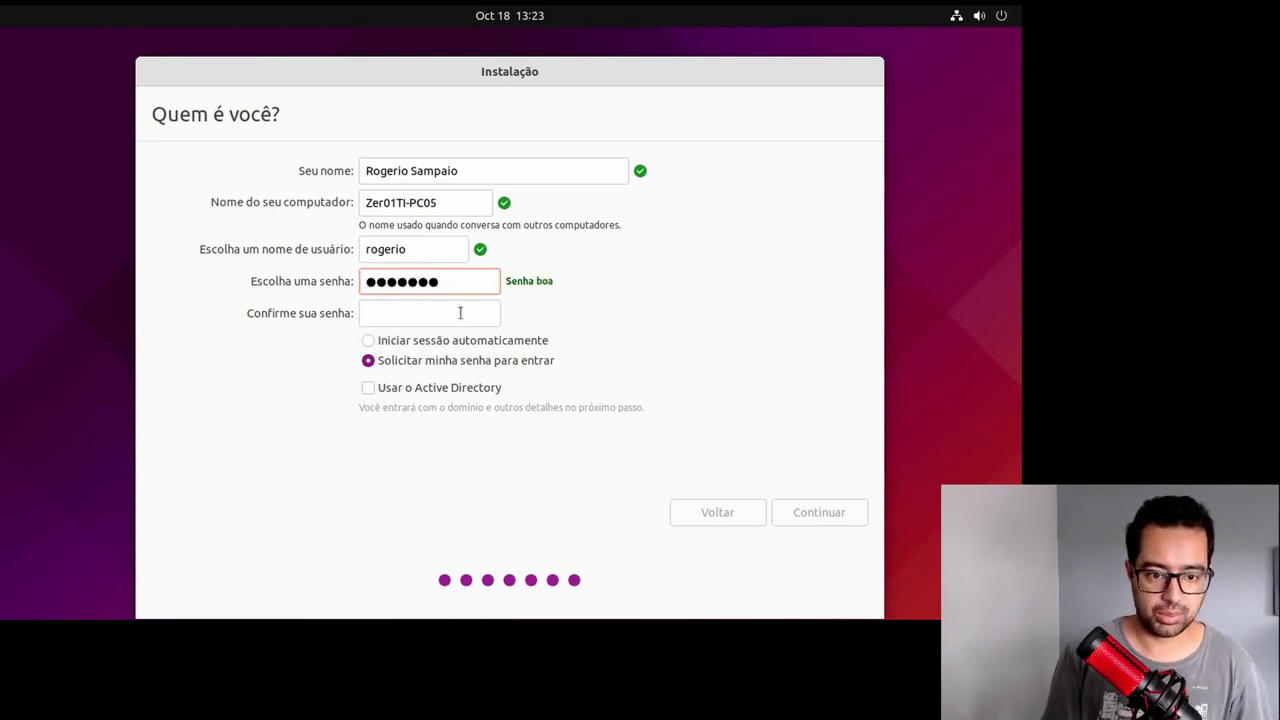
left_click(461, 313)
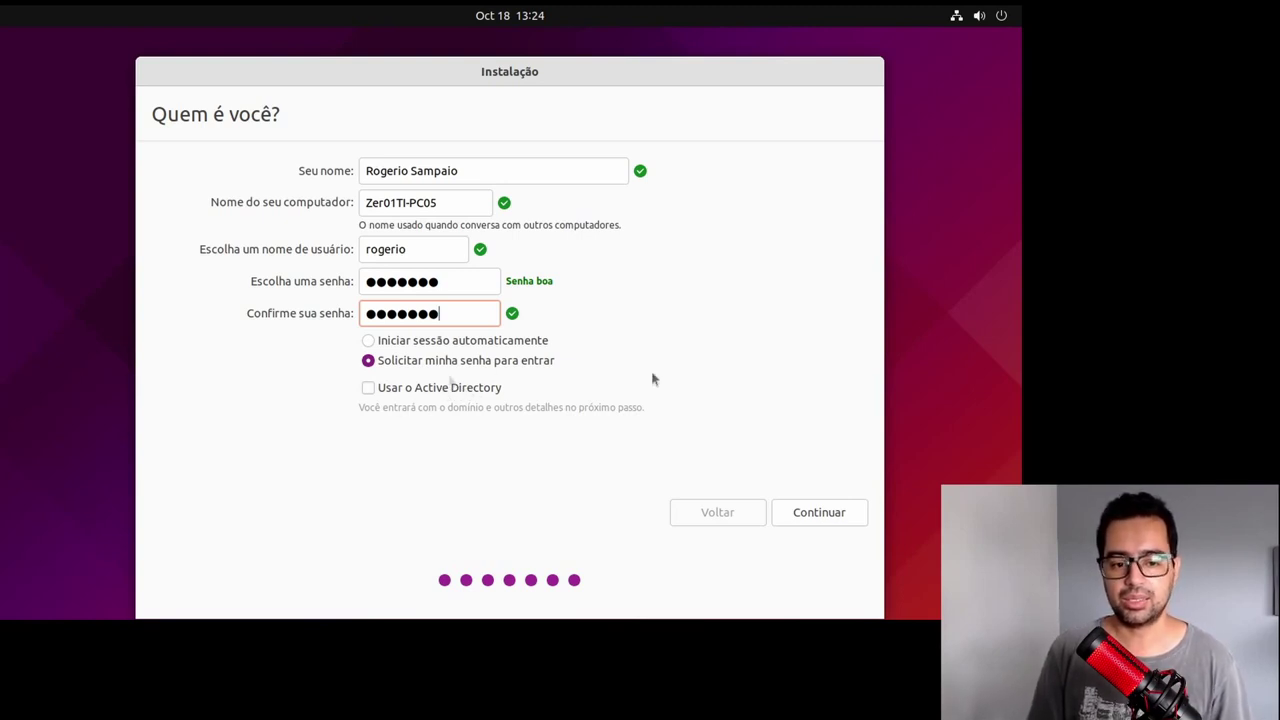
left_click(820, 512)
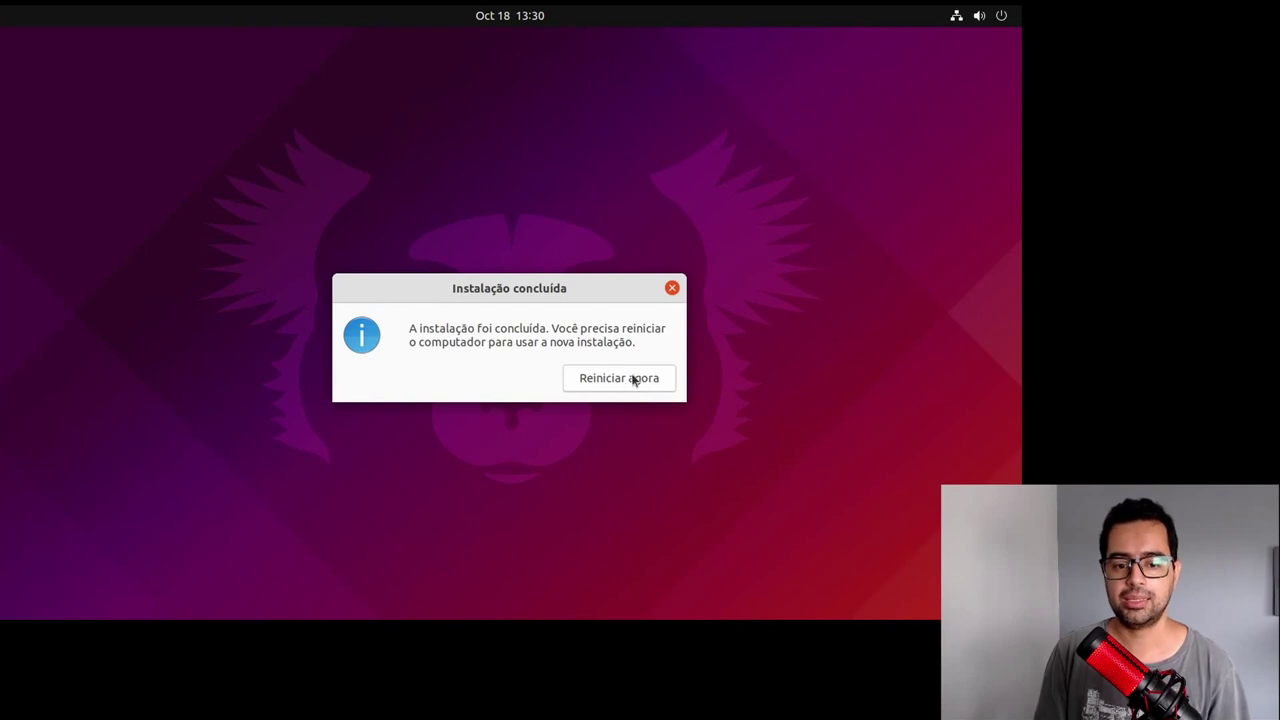
Step: Restart into the installed system and log in with the user's password
left_click(619, 378)
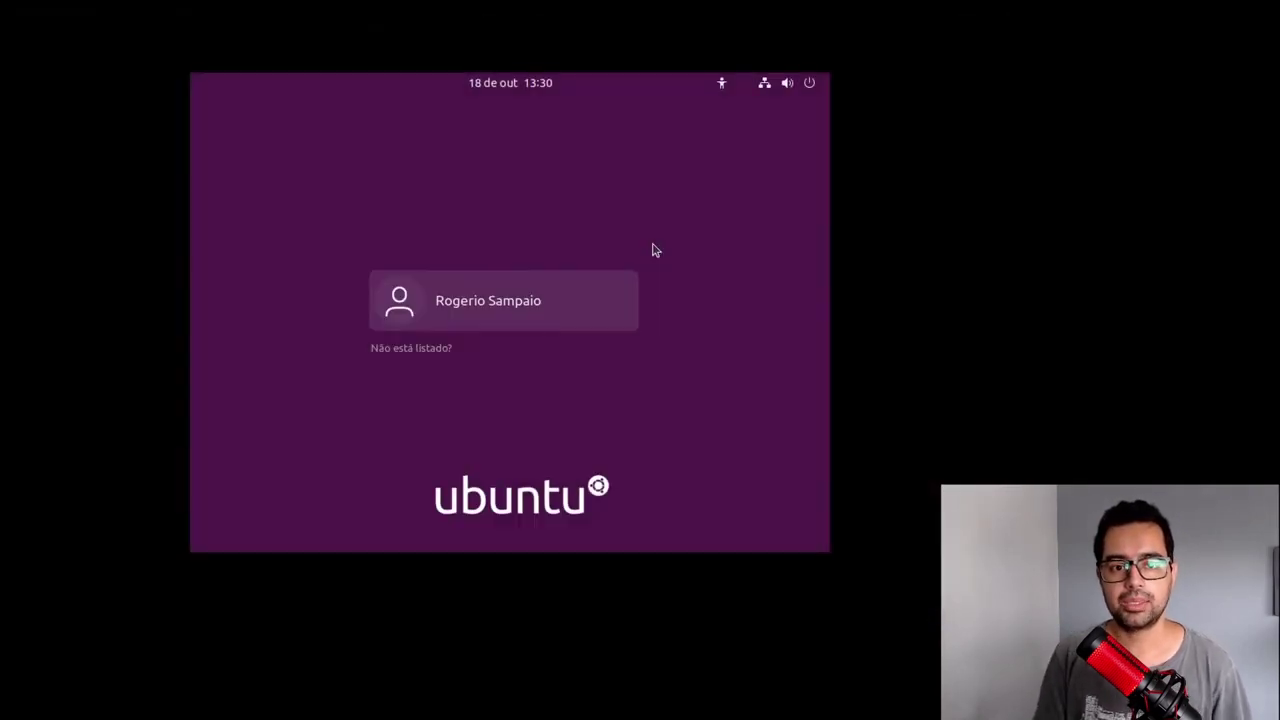
left_click(503, 304)
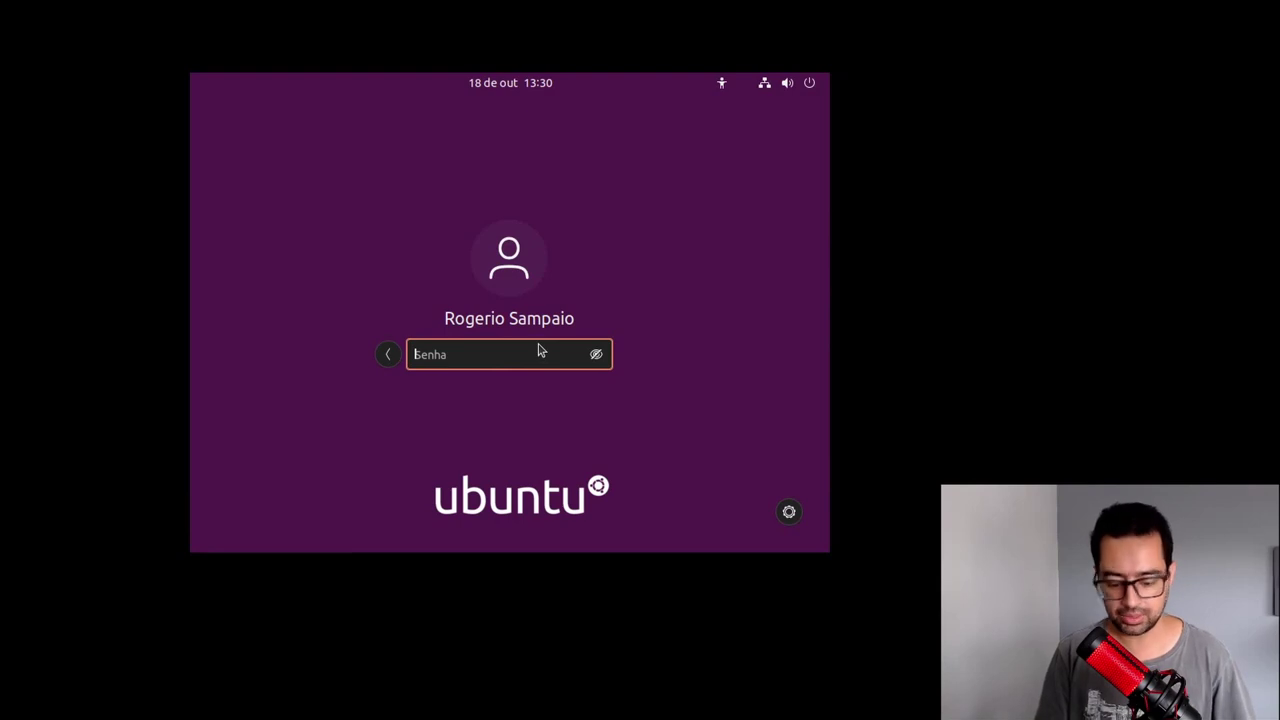
type("********")
key("Return")
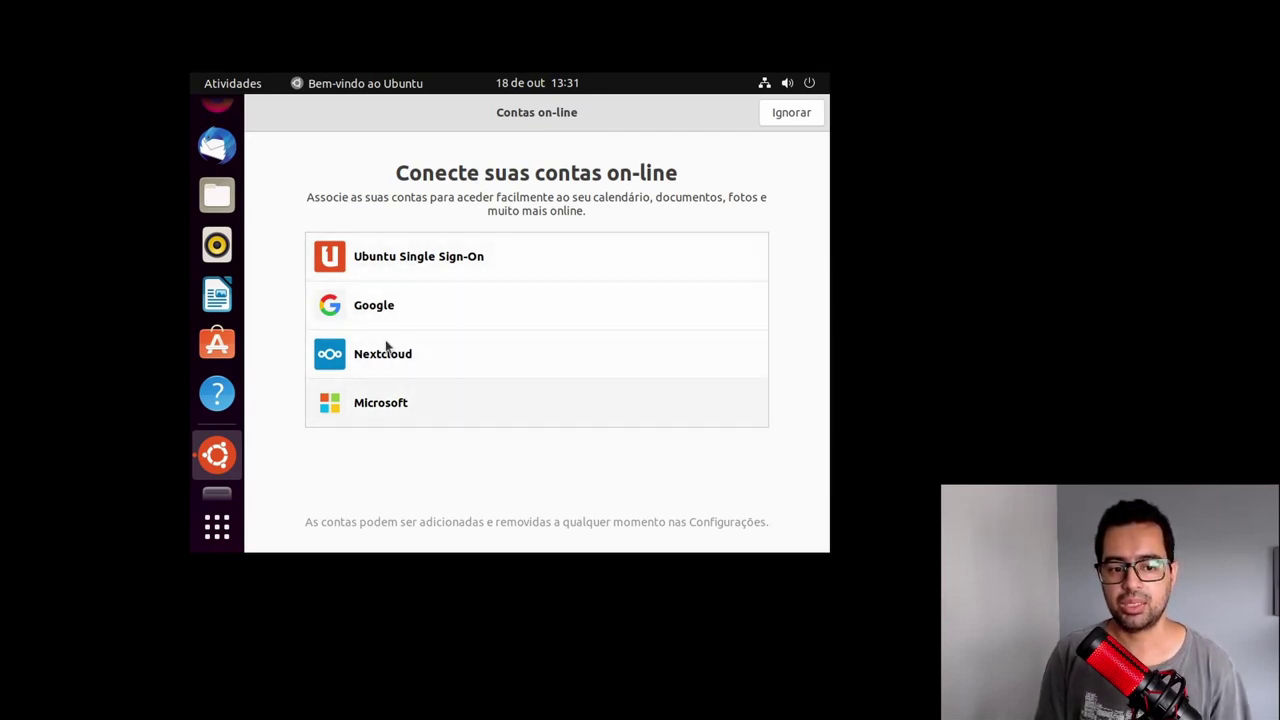
Step: Skip online accounts, decline sending system information, and finish the Bem-vindo wizard
left_click(786, 120)
left_click(440, 397)
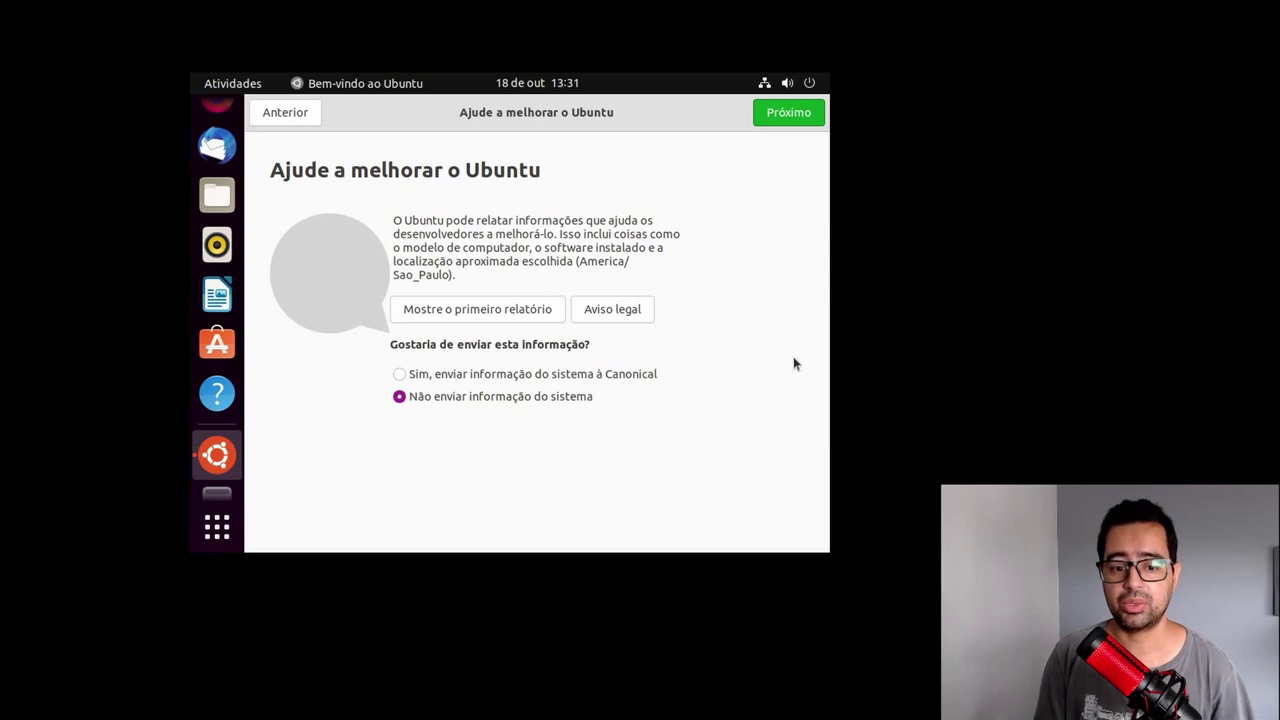
left_click(786, 115)
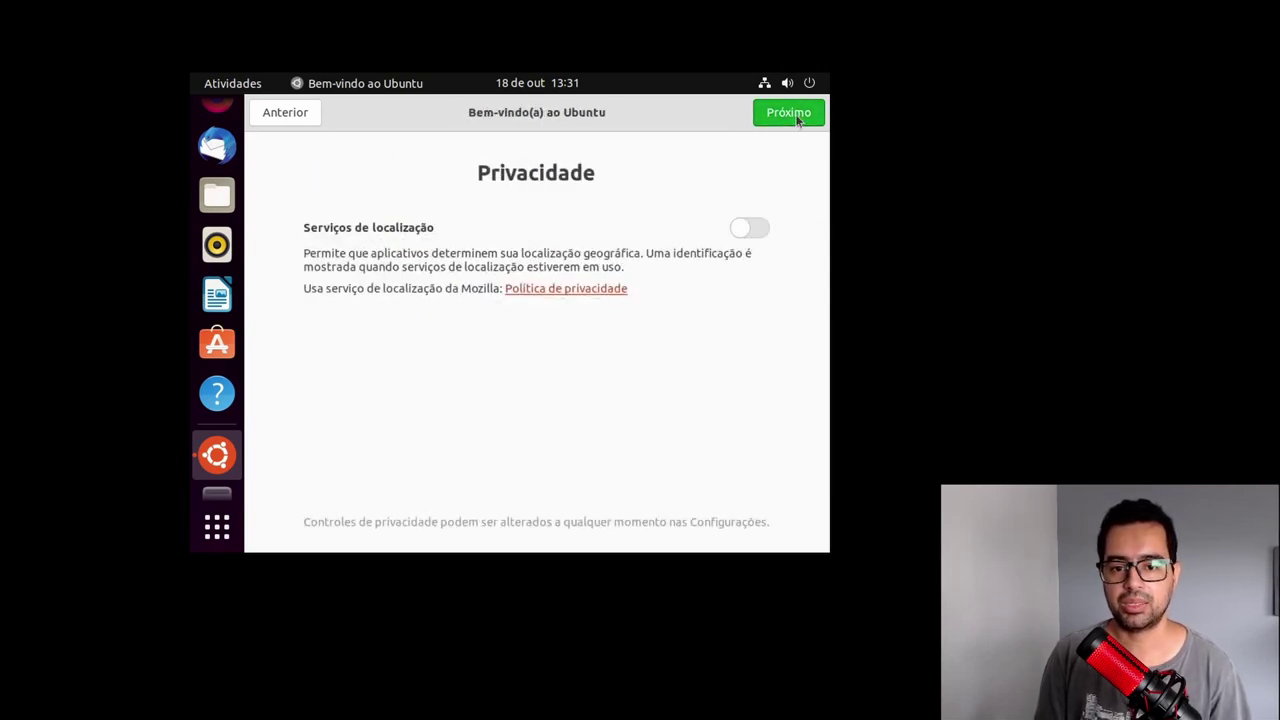
left_click(797, 116)
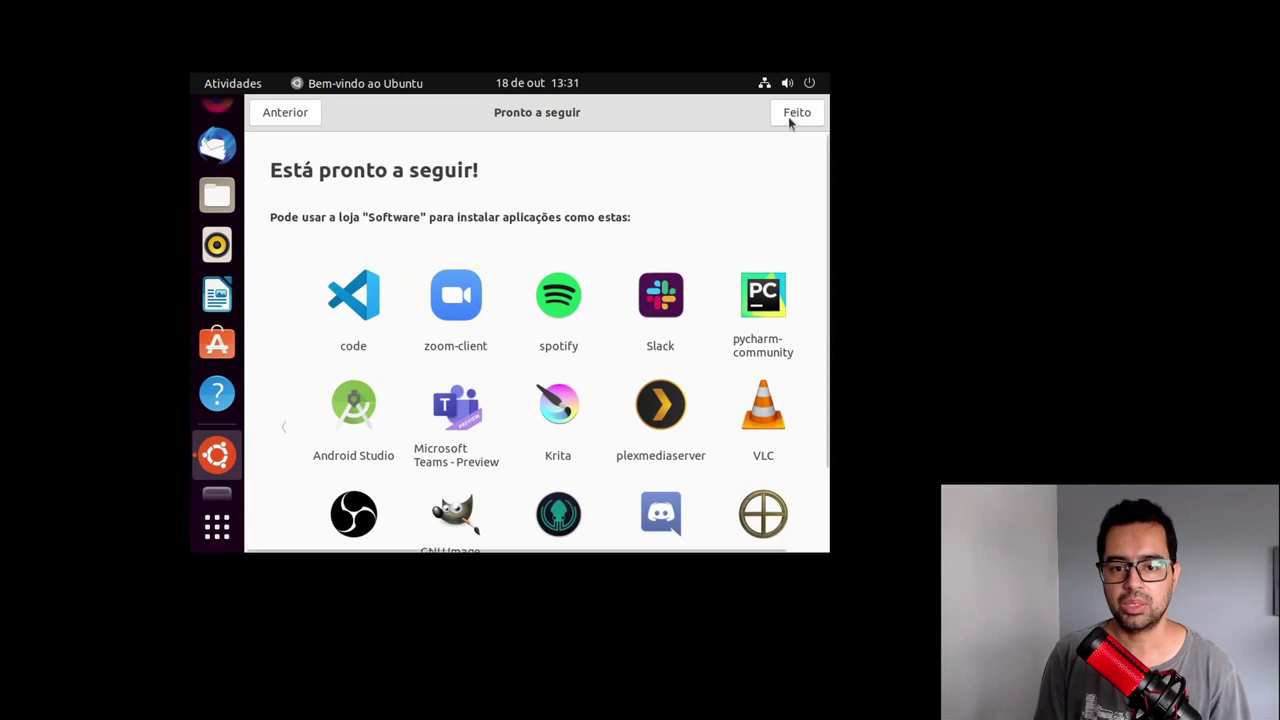
left_click(791, 115)
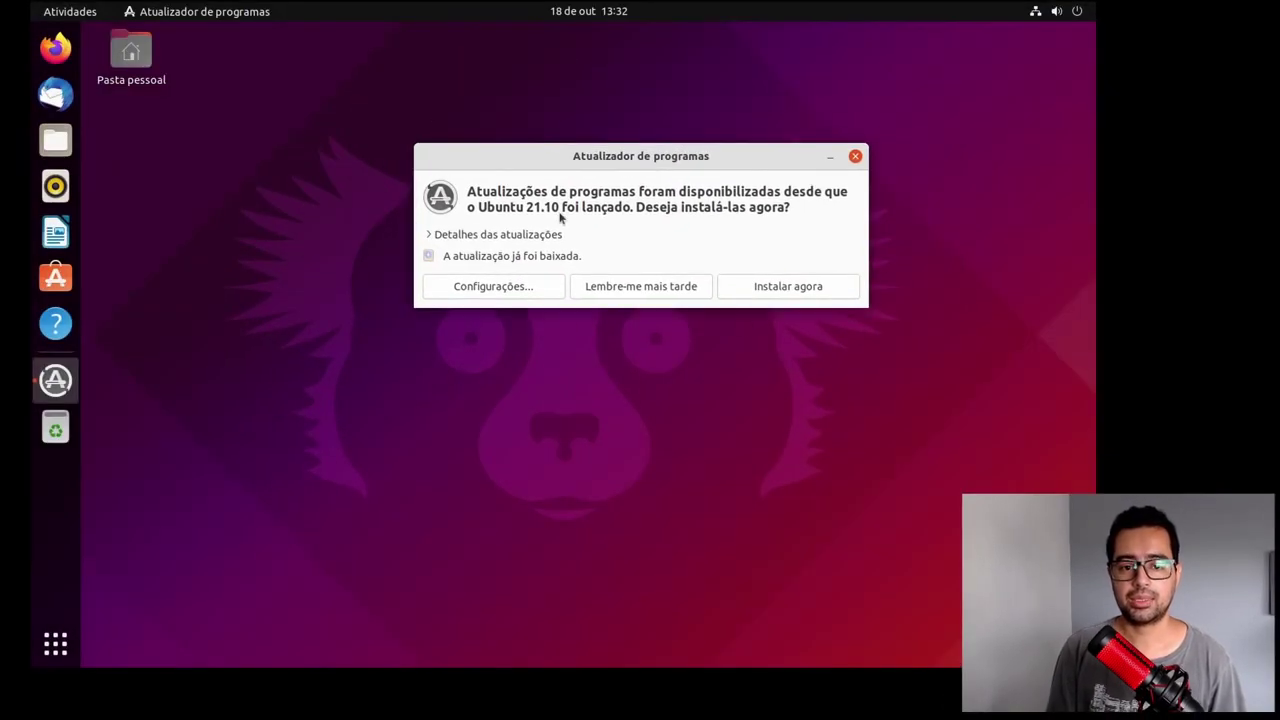
Step: Install the available updates in Software Updater and dismiss the up-to-date message
left_click_drag(647, 155, 619, 145)
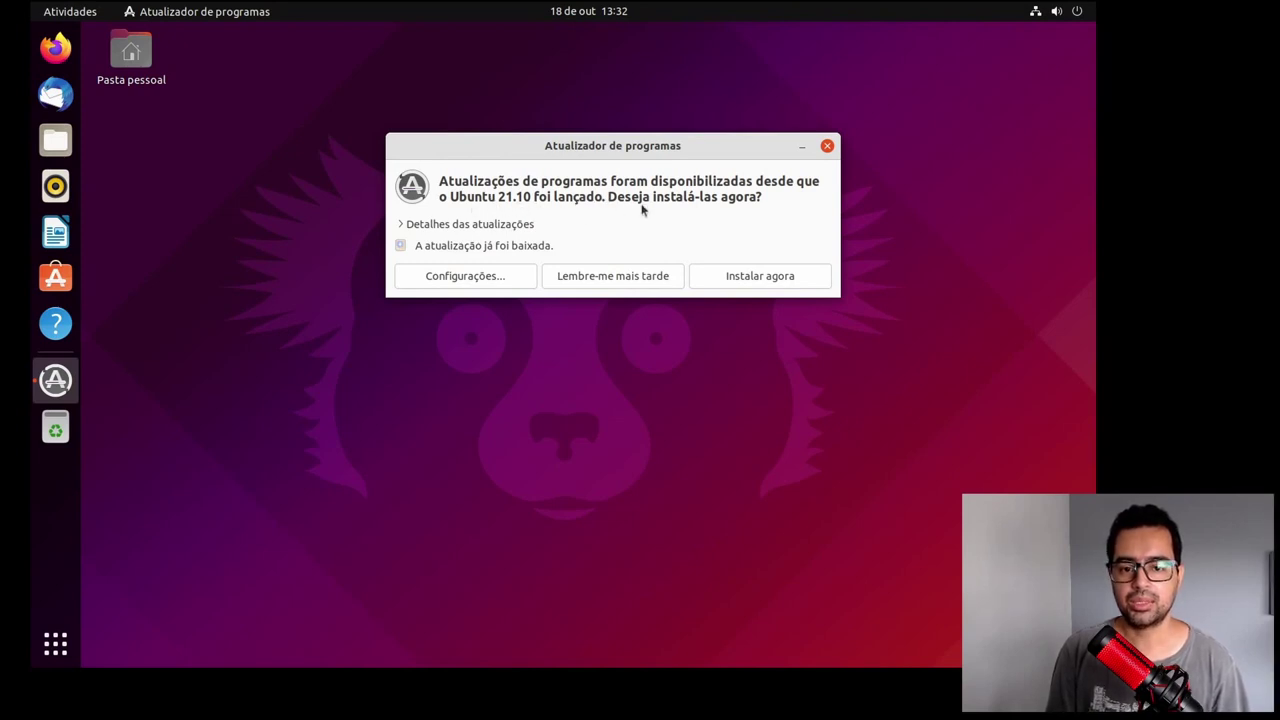
left_click(750, 277)
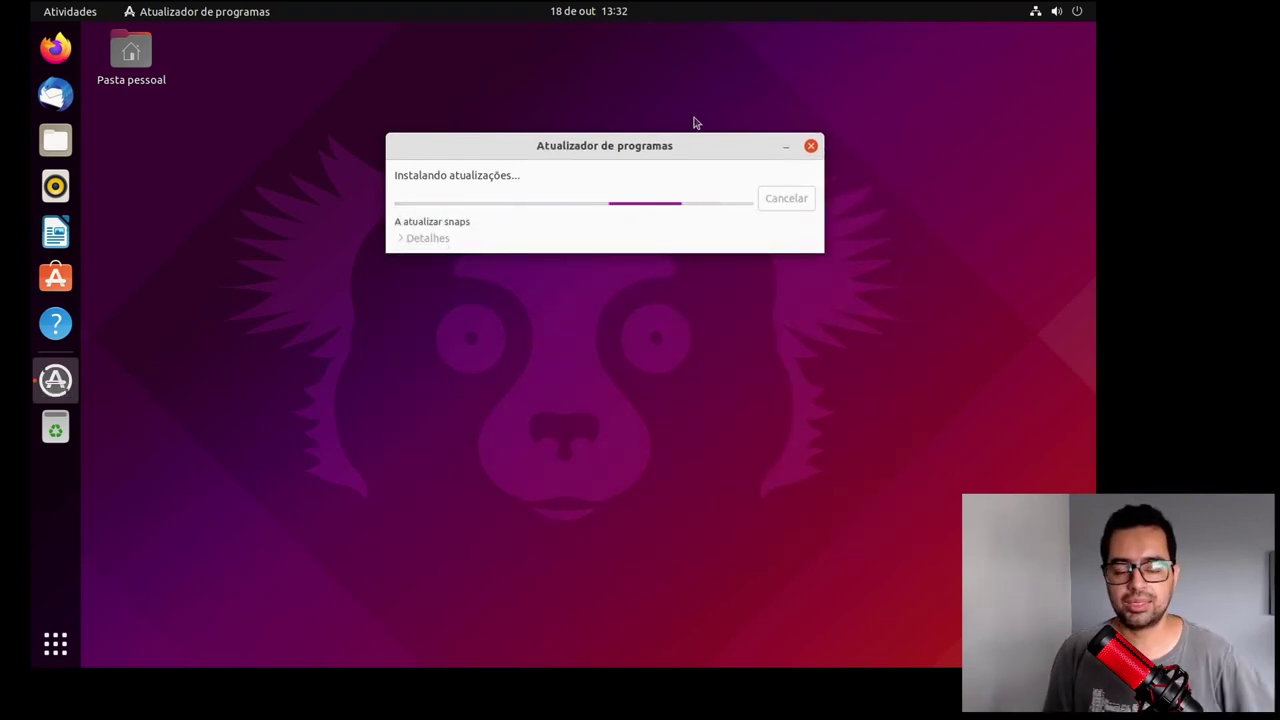
key("Return")
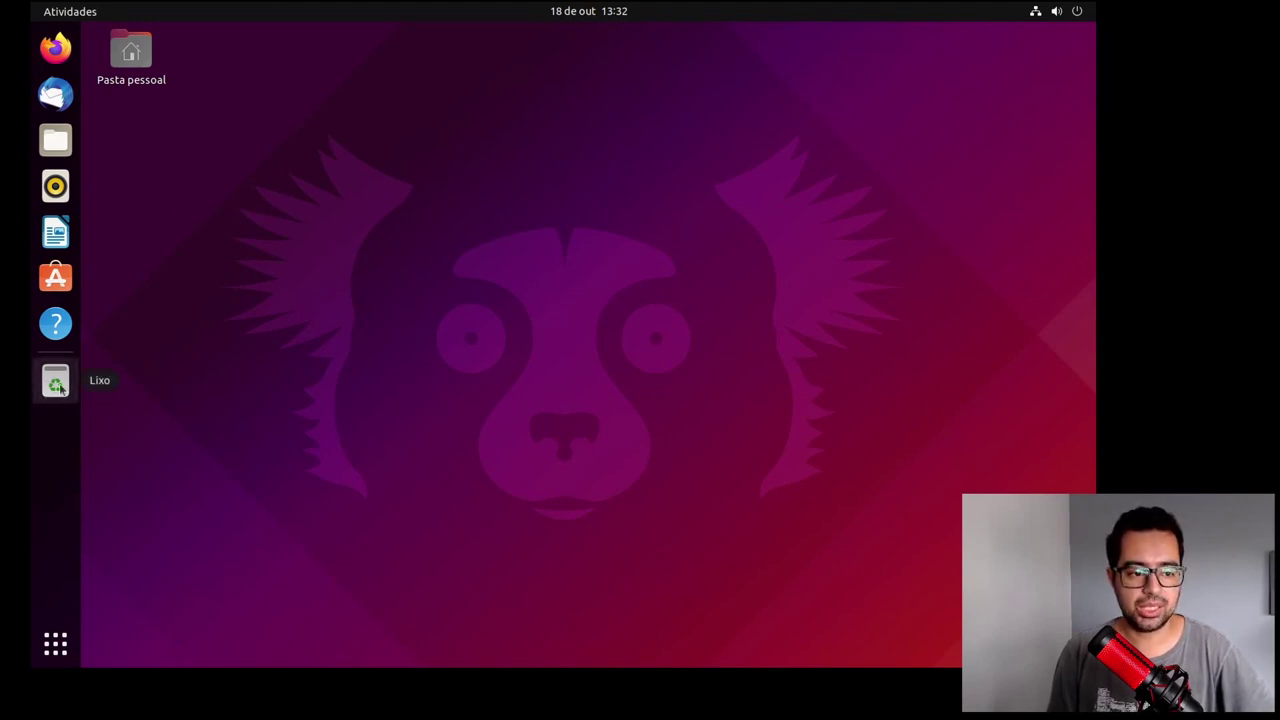
Step: Check the trash, remove Ajuda from the dock favourites, and show all applications
left_click(57, 385)
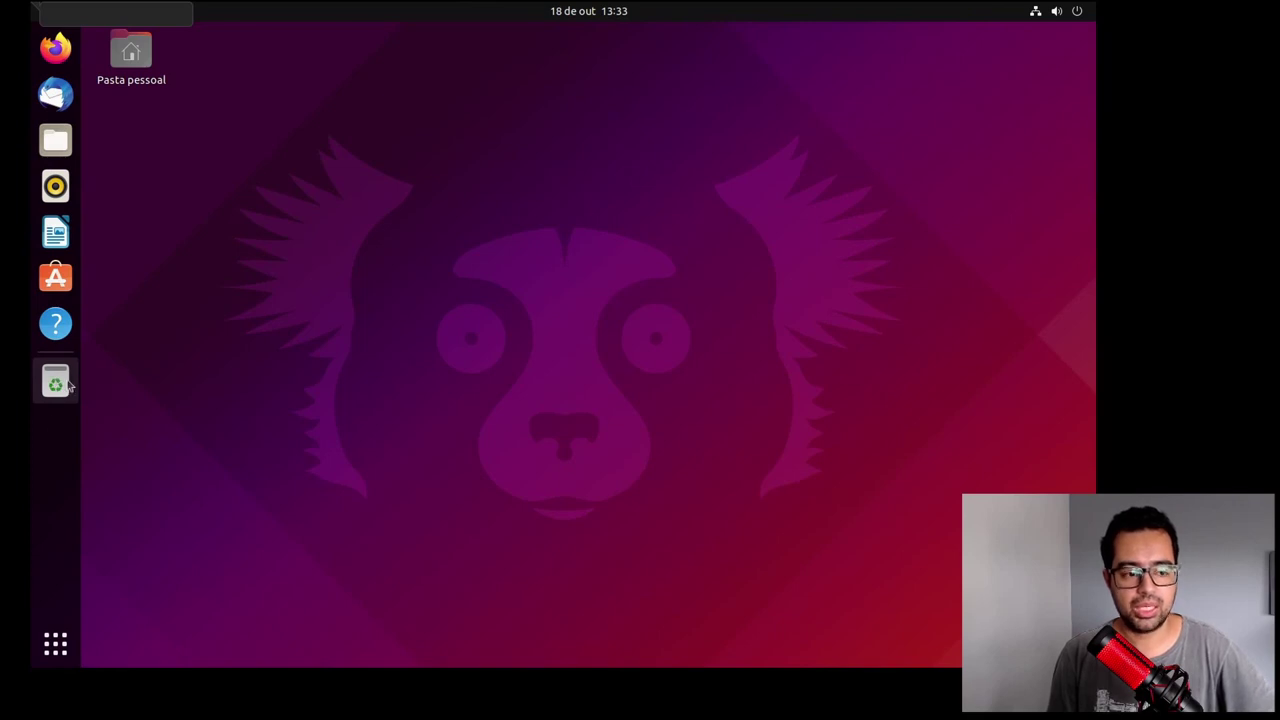
right_click(56, 326)
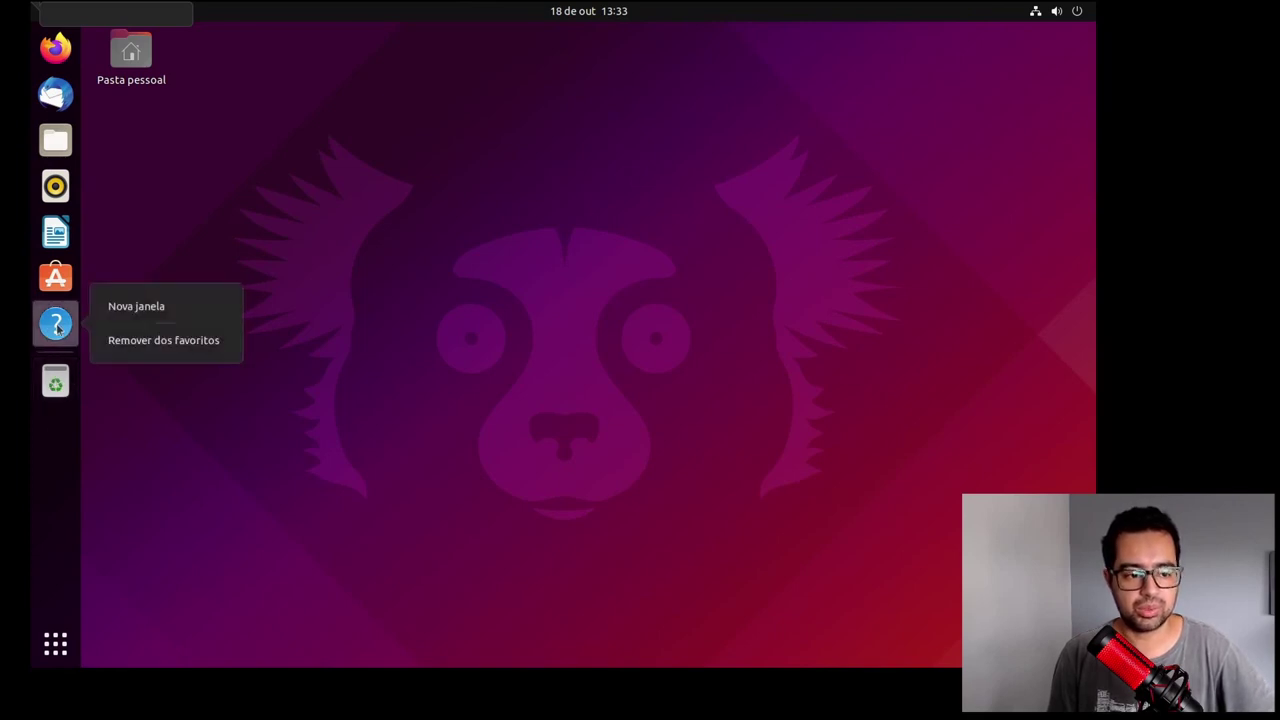
left_click(137, 344)
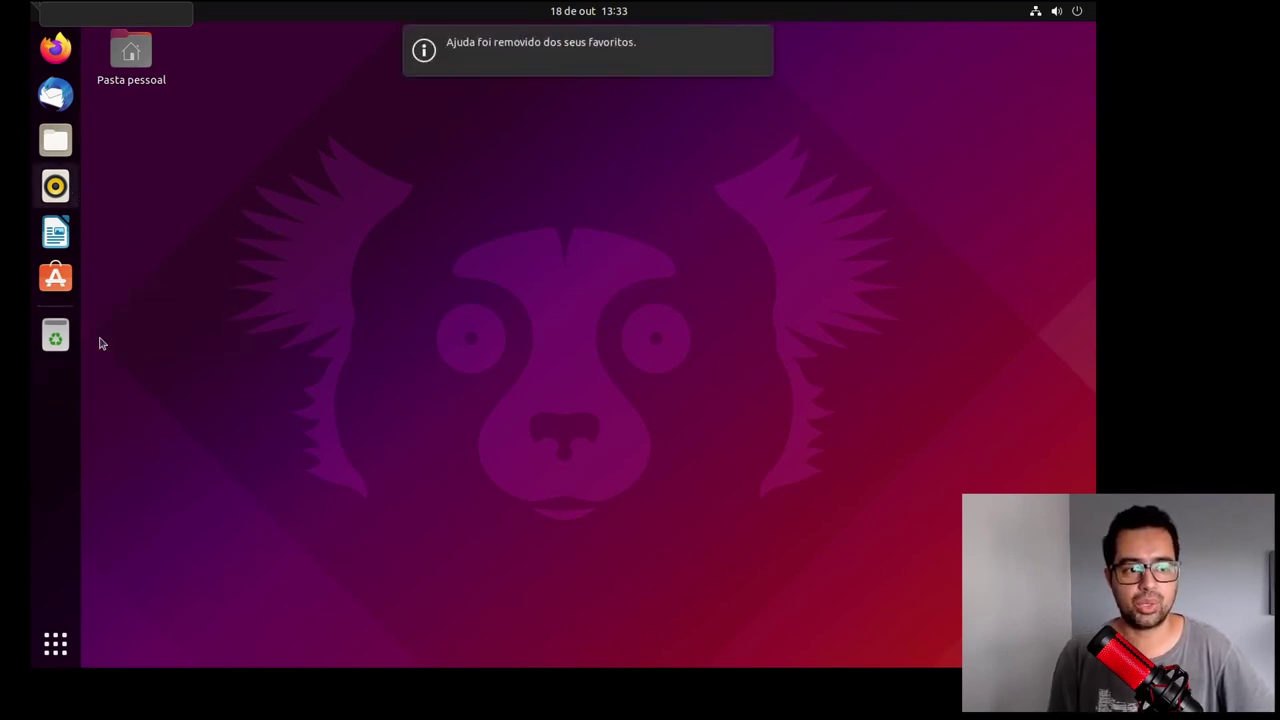
left_click(55, 645)
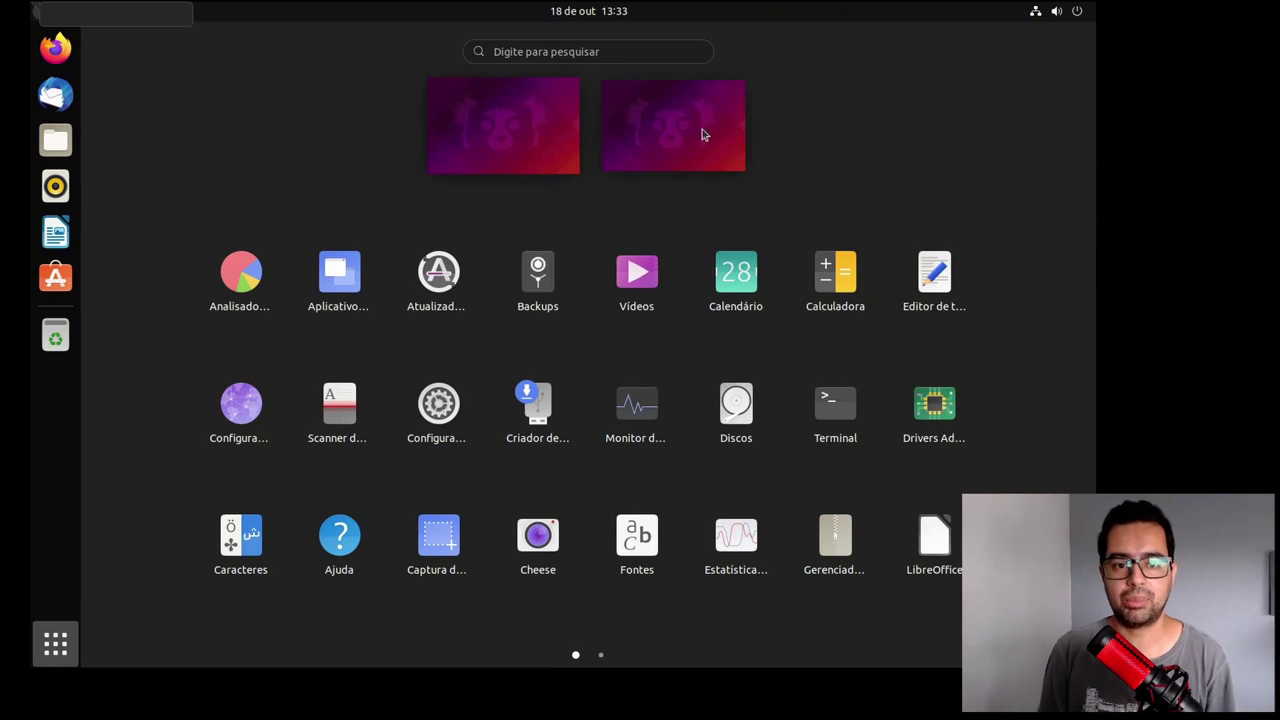
Step: Close and reopen the applications grid, then scroll sideways between its pages
left_click(674, 133)
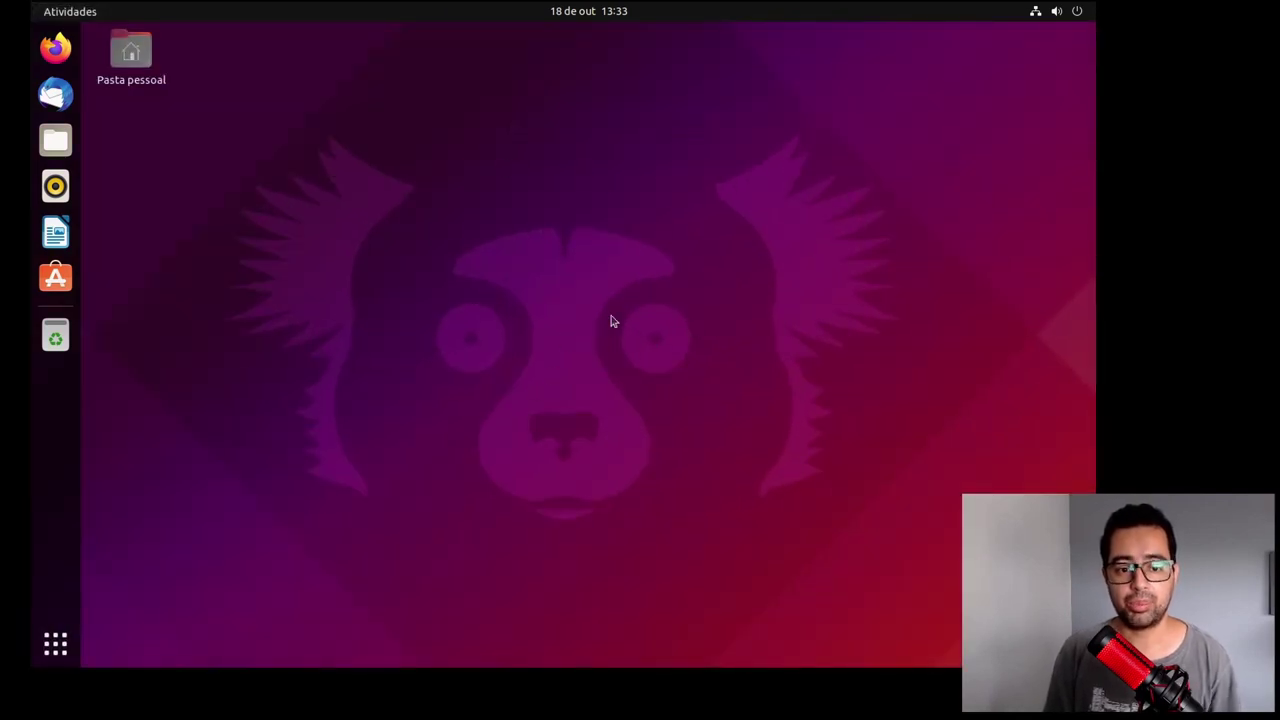
left_click(51, 656)
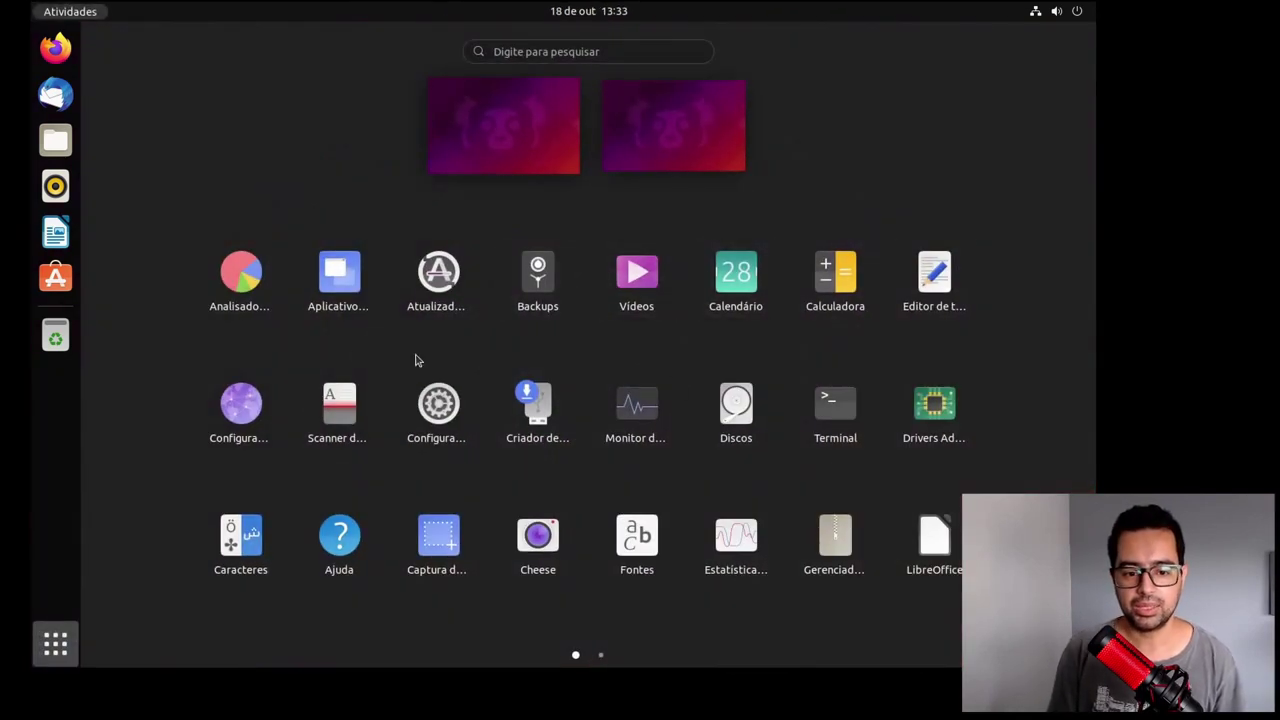
scroll(679, 355, "right", 3)
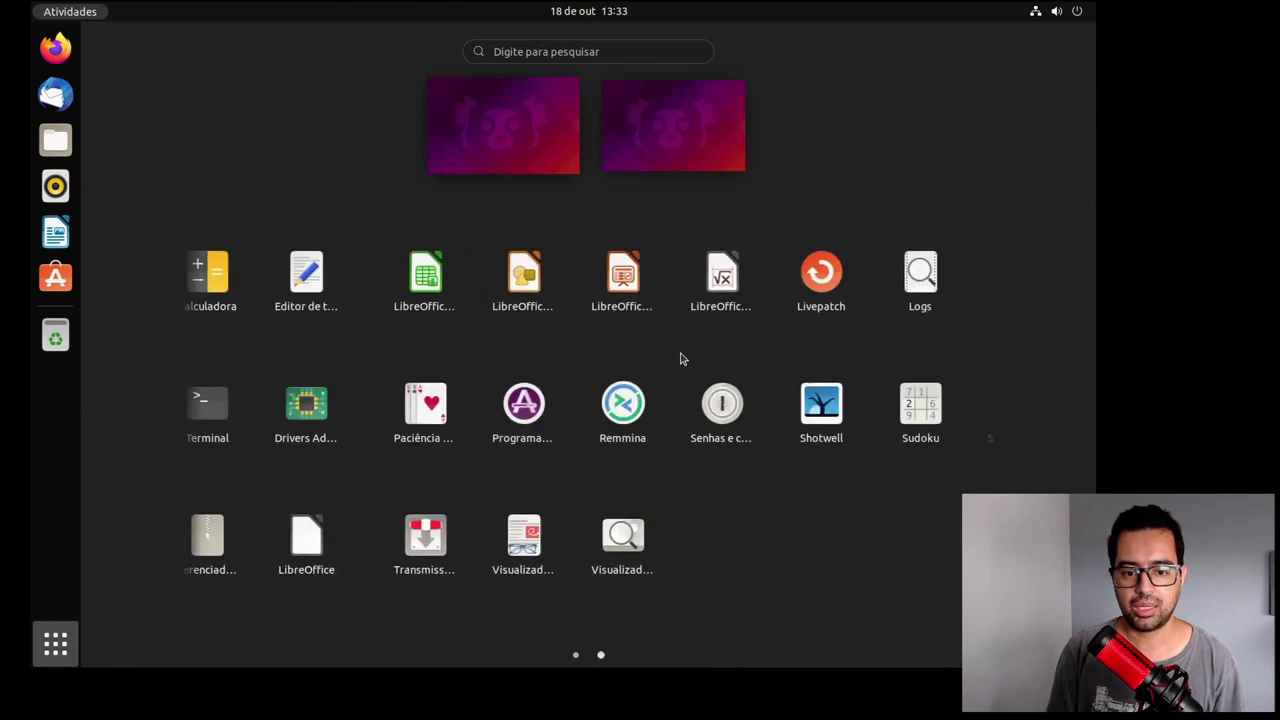
scroll(682, 357, "left", 2)
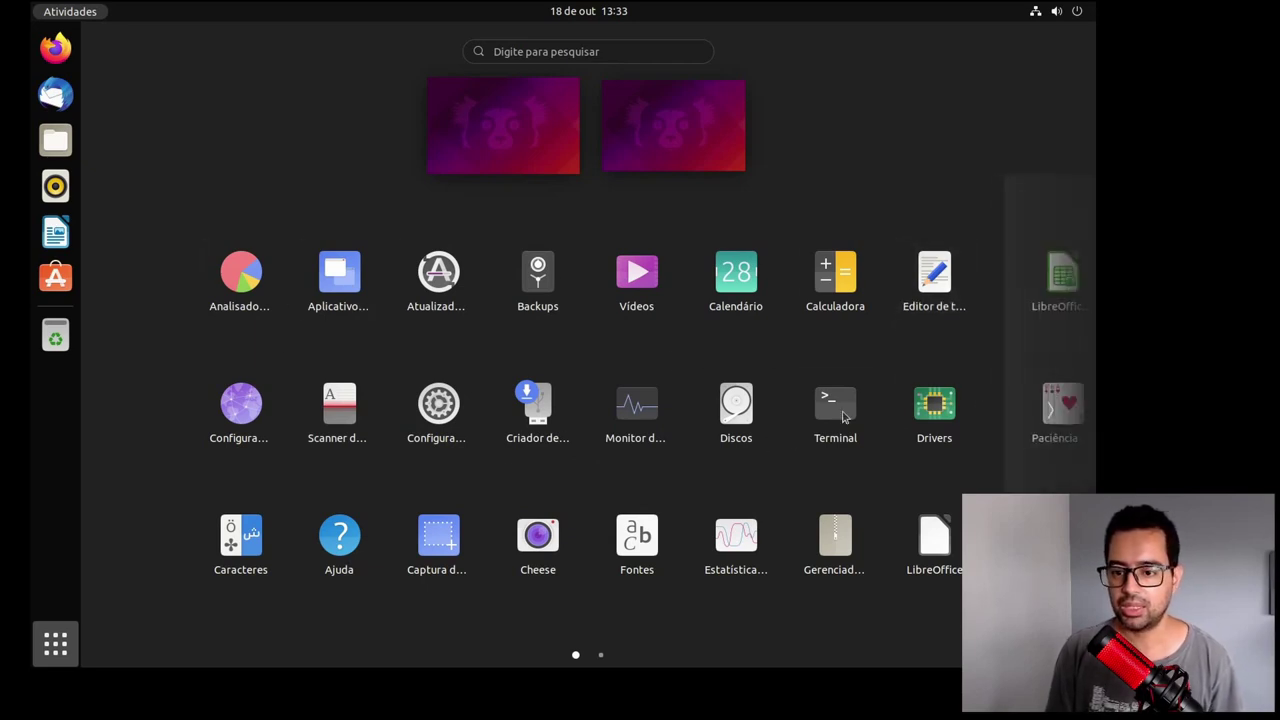
Step: Flip between the two app pages via the edge peeks, ending on page 2
mouse_move(1060, 340)
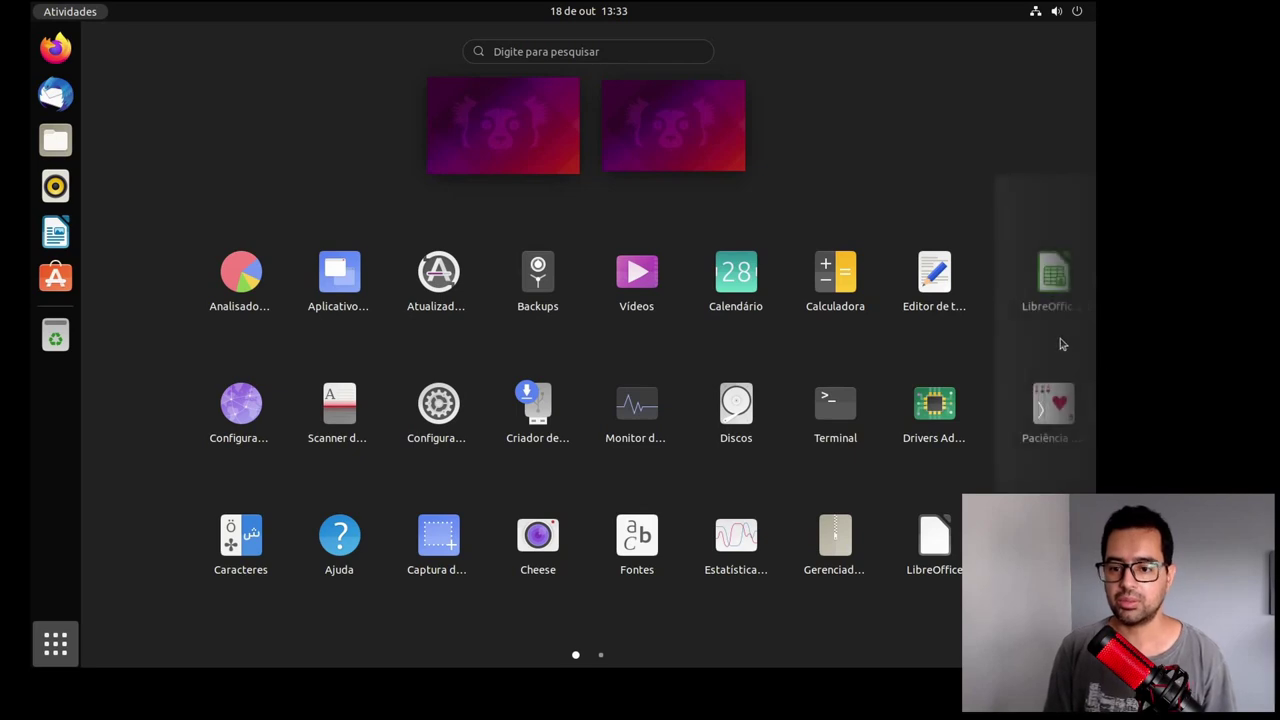
left_click(1040, 420)
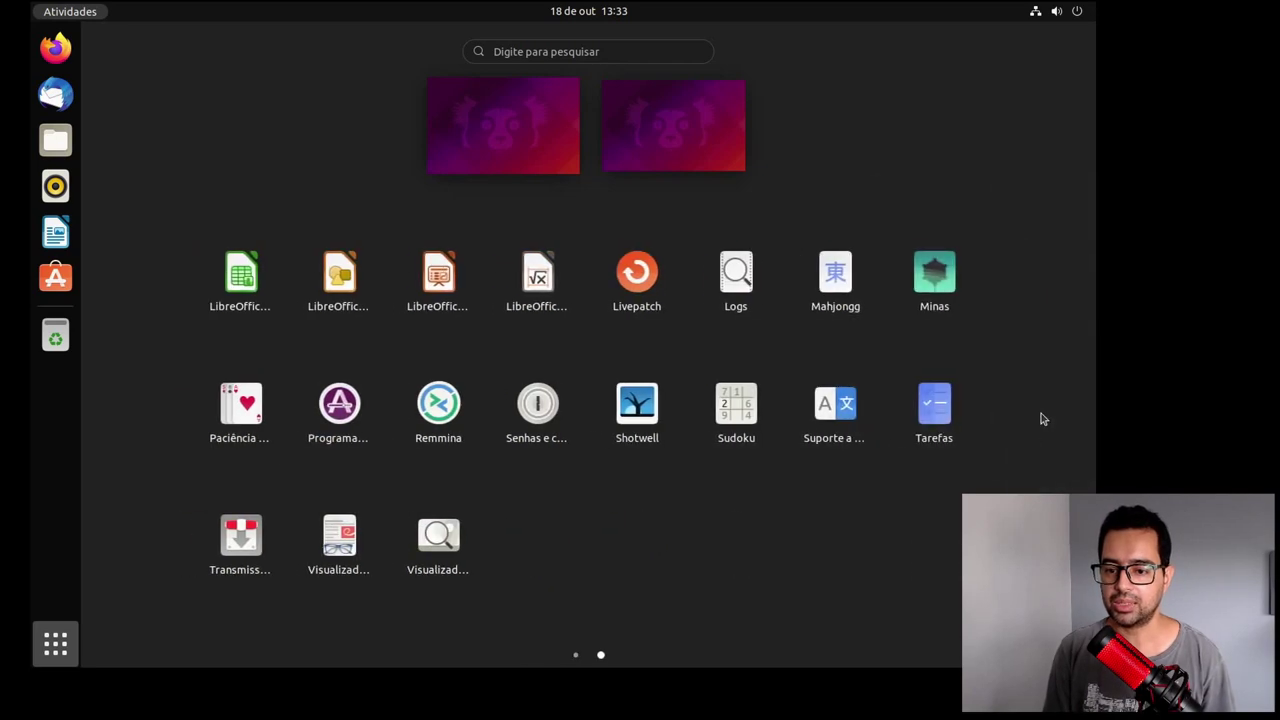
mouse_move(137, 331)
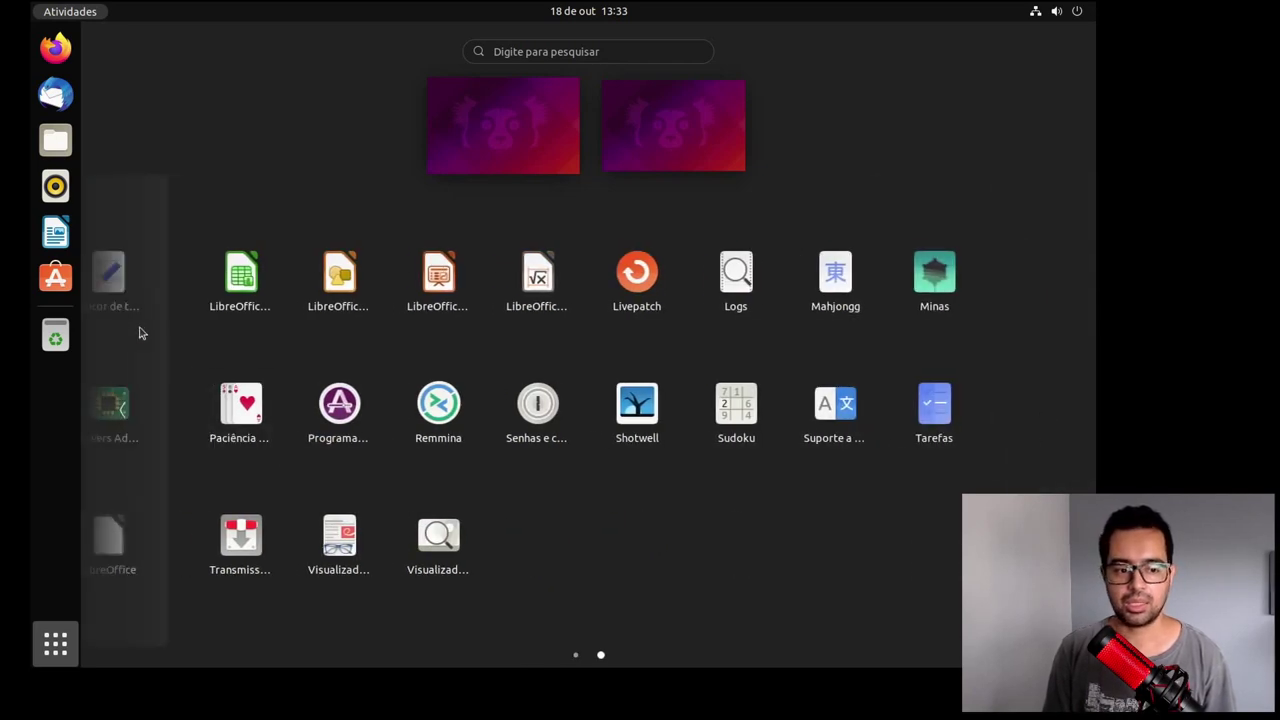
left_click(143, 420)
mouse_move(1028, 410)
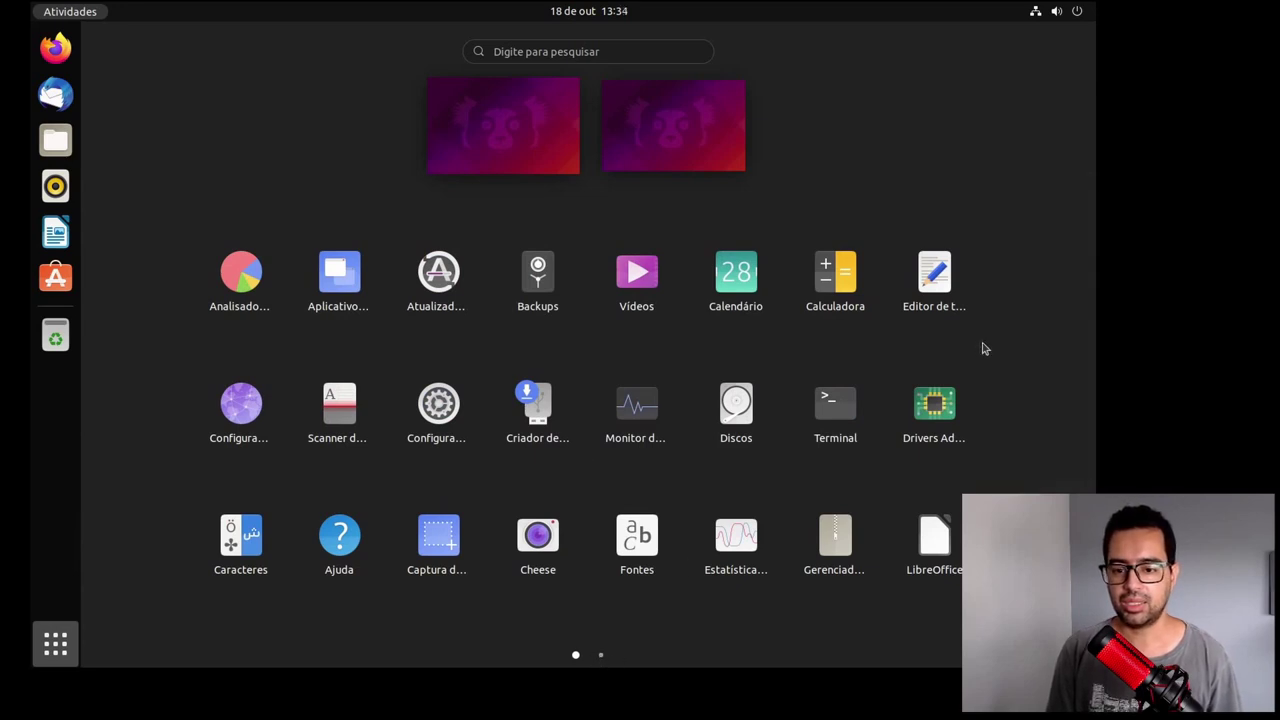
scroll(980, 346, "down", 1)
scroll(982, 349, "up", 1)
scroll(982, 349, "down", 1)
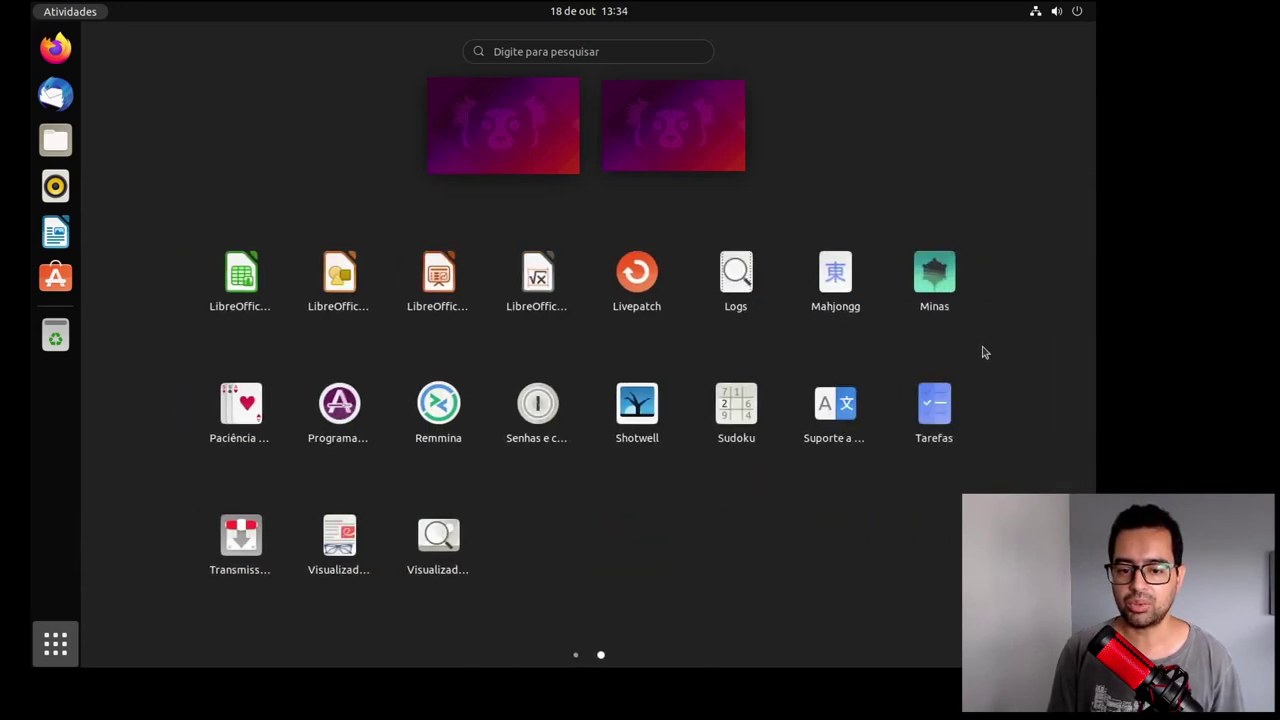
scroll(982, 349, "up", 1)
scroll(981, 354, "down", 1)
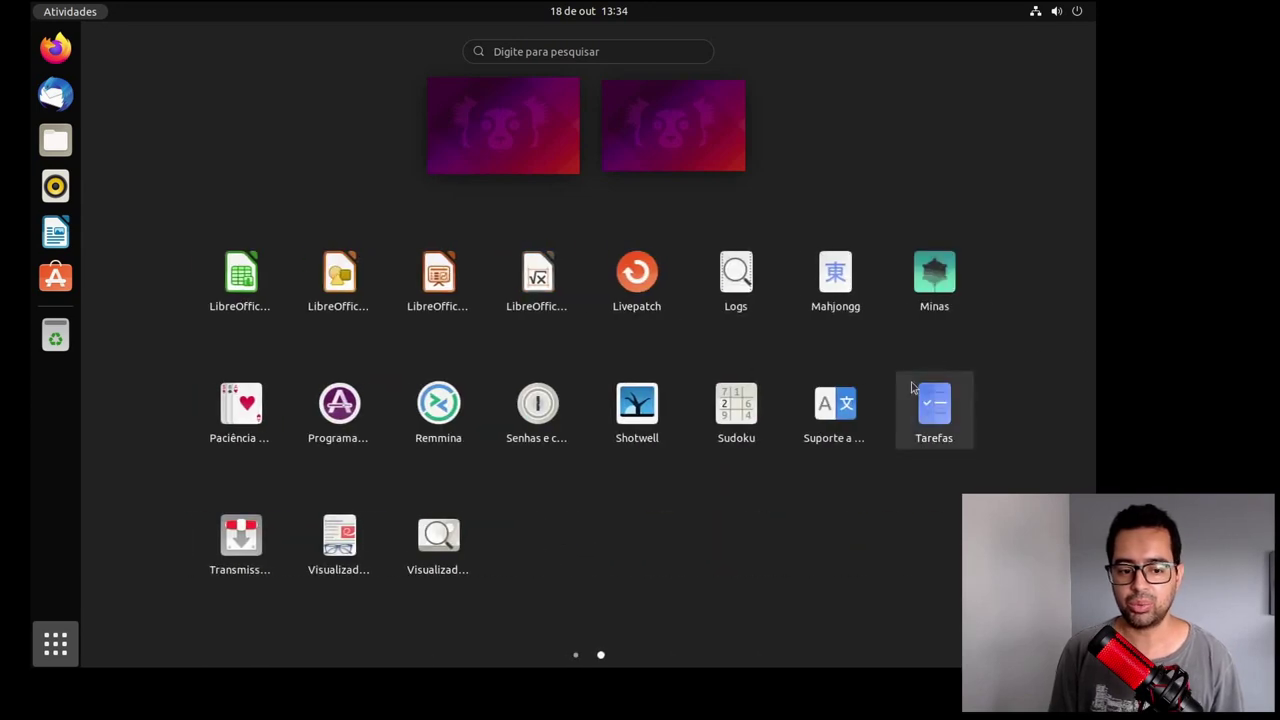
Step: Launch LibreOffice Calc, turn off 'Mostrar dicas ao iniciar', and close the blank spreadsheet
left_click(245, 280)
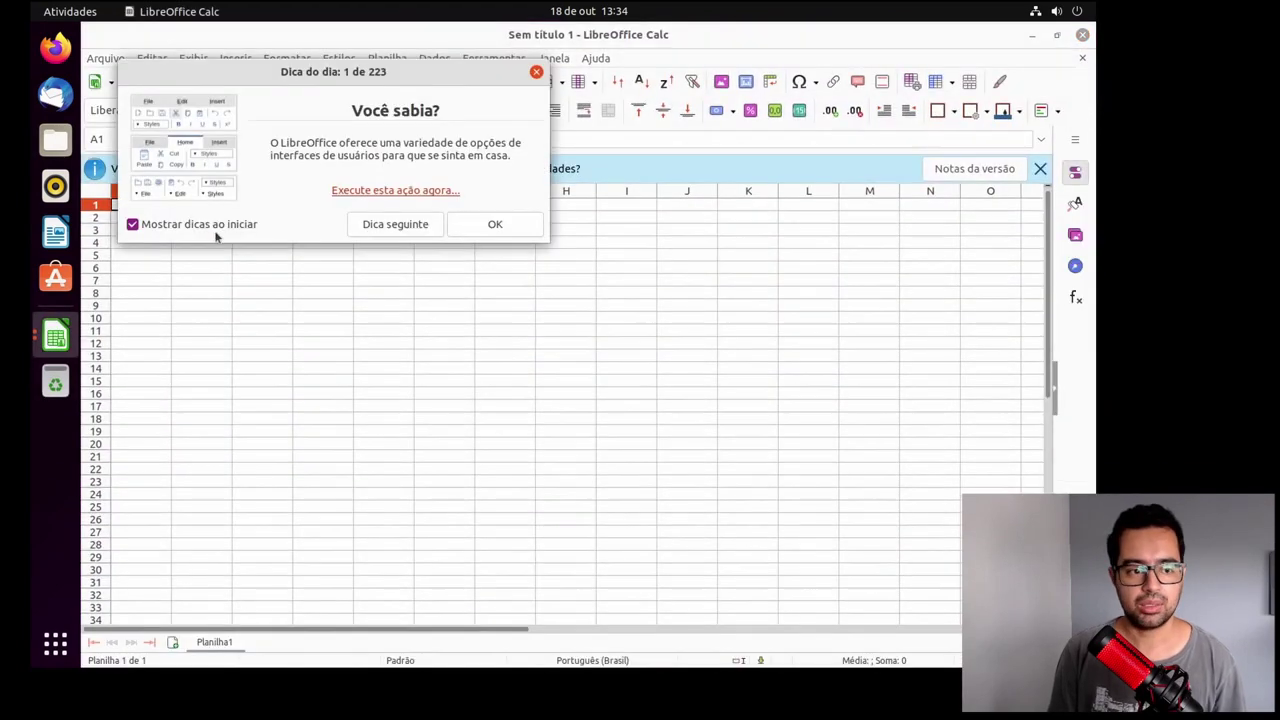
left_click(214, 232)
left_click(505, 233)
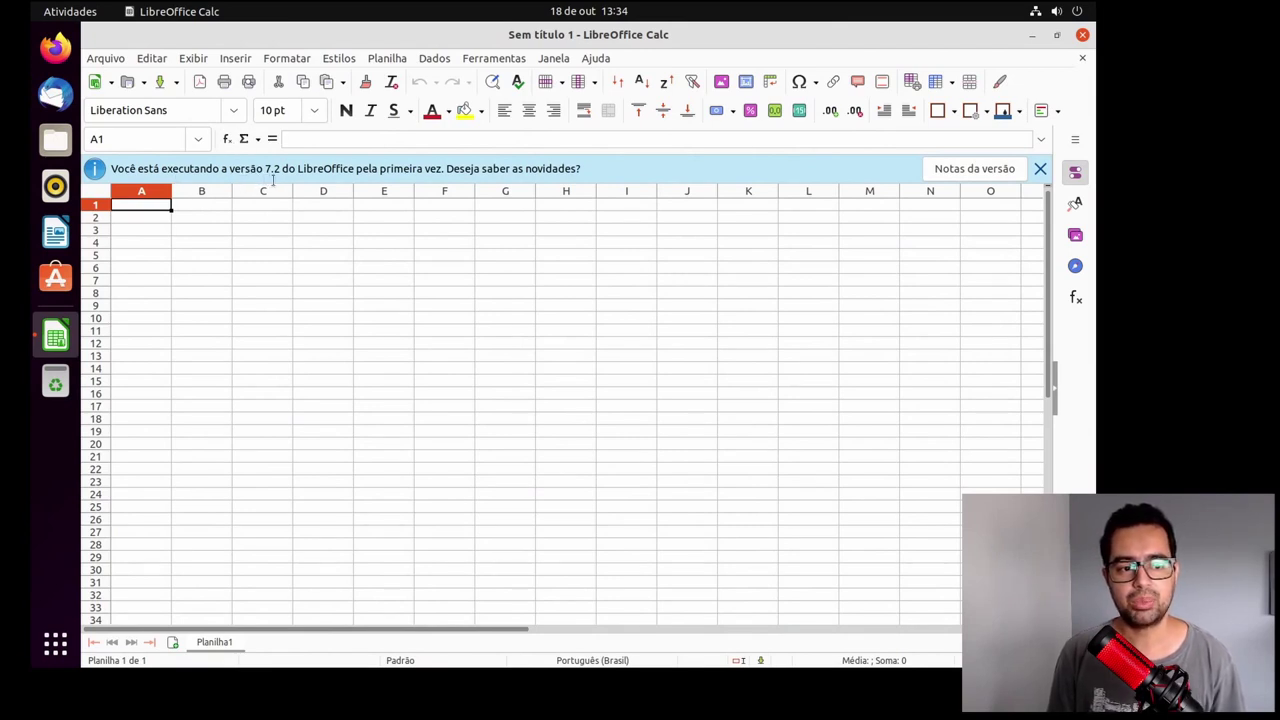
left_click(1084, 36)
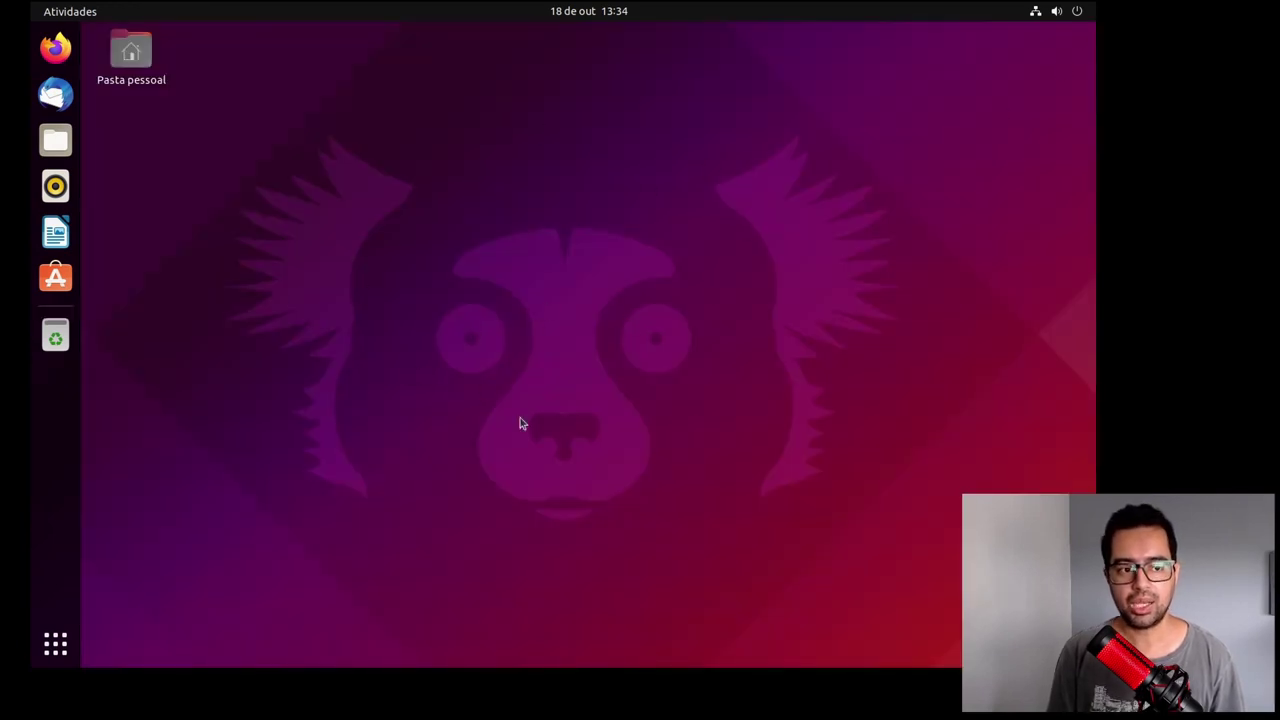
Step: Open the home folder in Files and look inside Documentos and Downloads
left_click(55, 140)
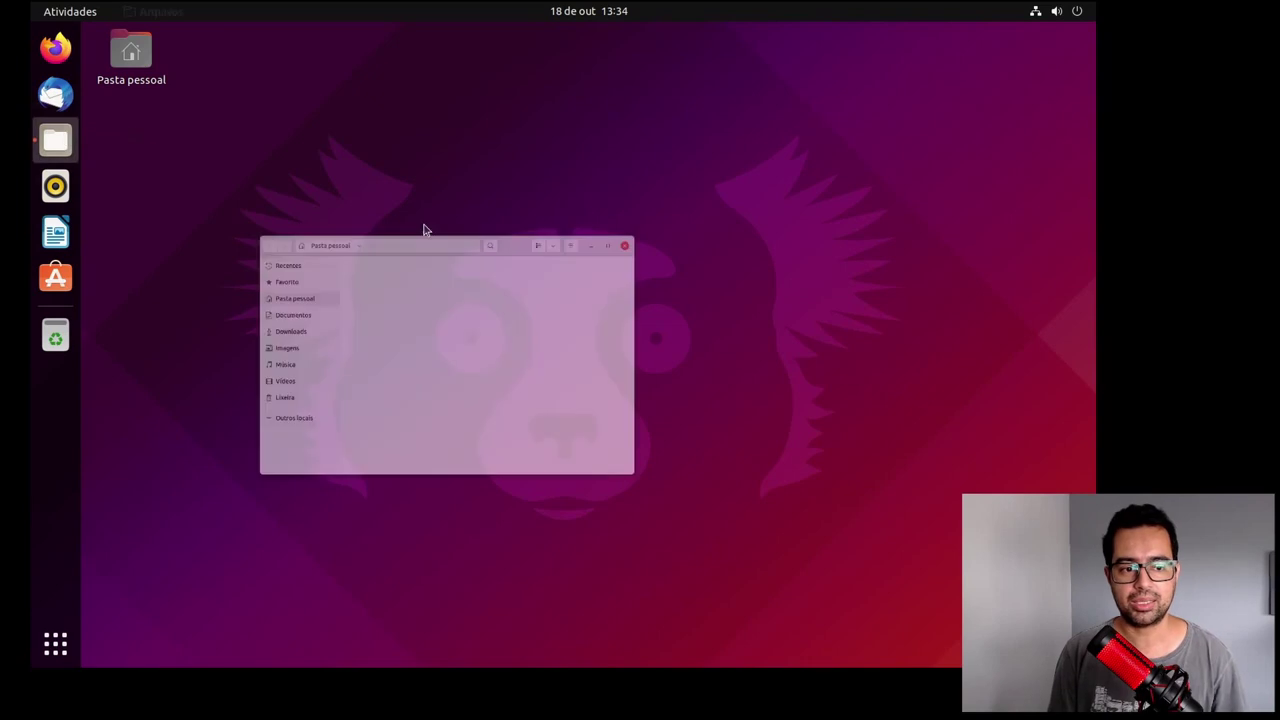
left_click_drag(811, 128, 831, 130)
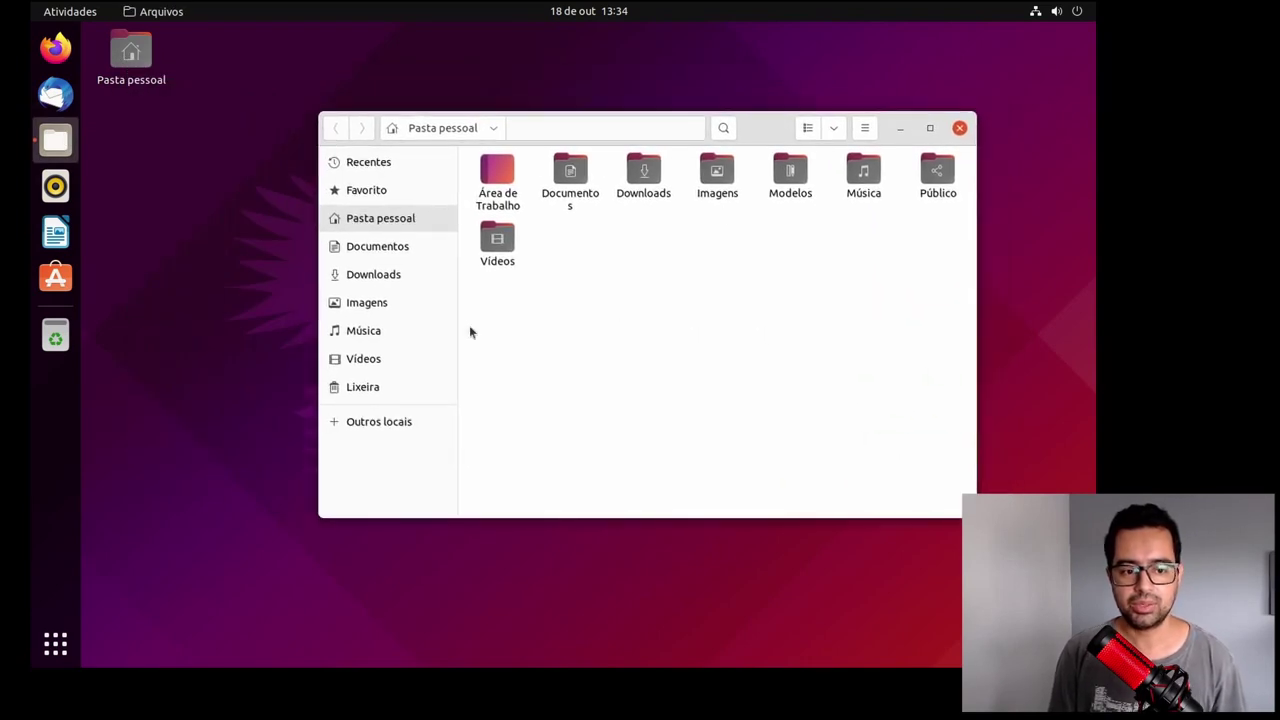
left_click(397, 248)
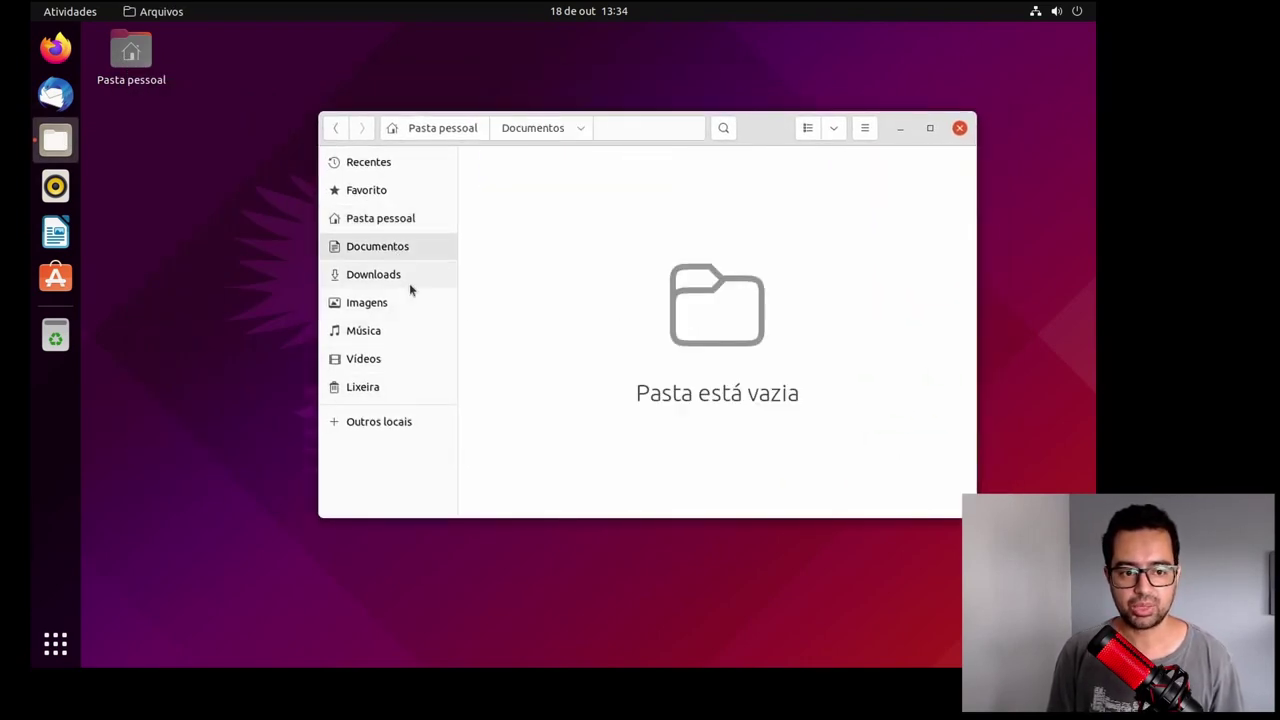
left_click(404, 276)
left_click(409, 220)
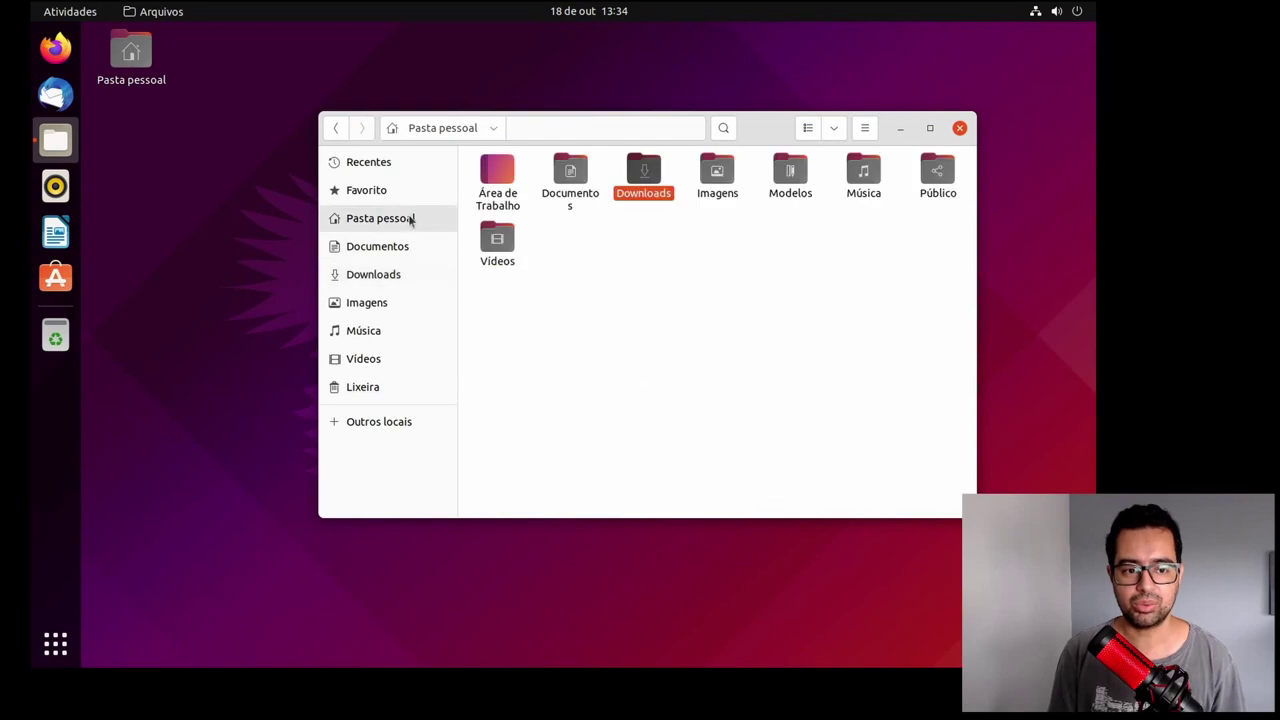
Step: Browse Imagens, Música, Vídeos, Lixeira, Recentes and Favoritos, then close Files
left_click(389, 303)
left_click(368, 338)
left_click(383, 358)
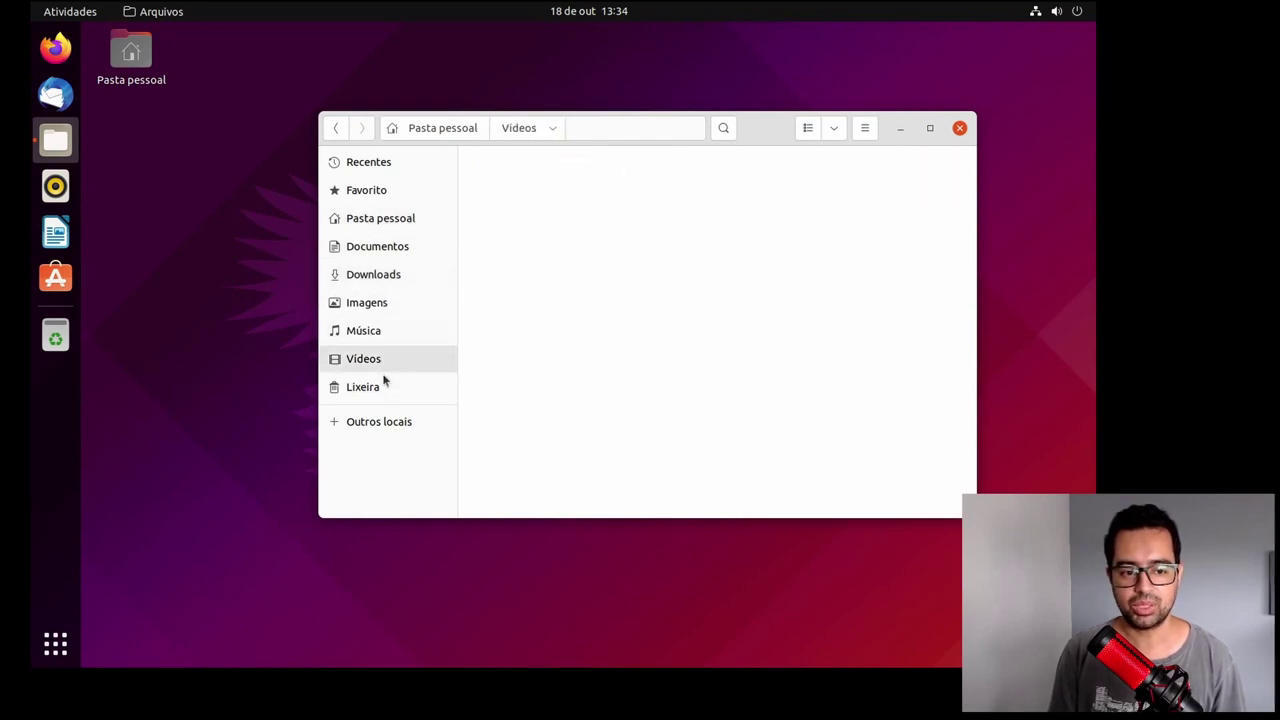
left_click(381, 388)
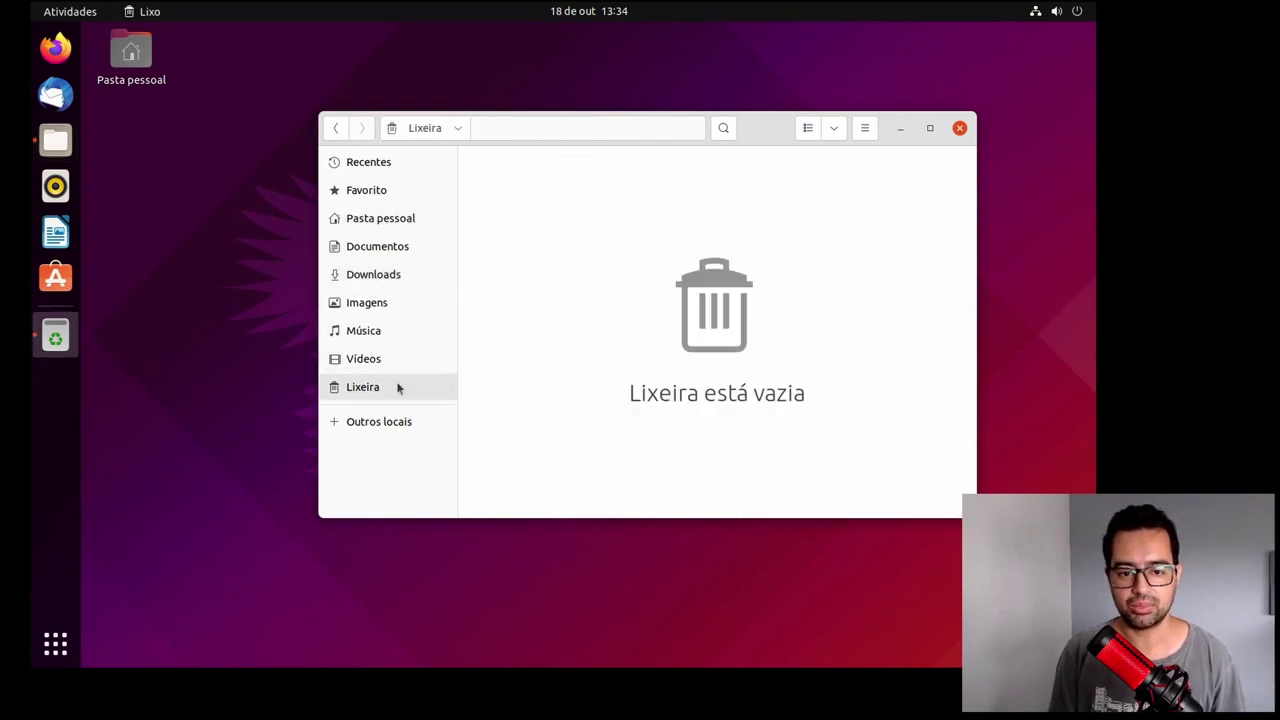
left_click(368, 163)
left_click(381, 189)
left_click(380, 218)
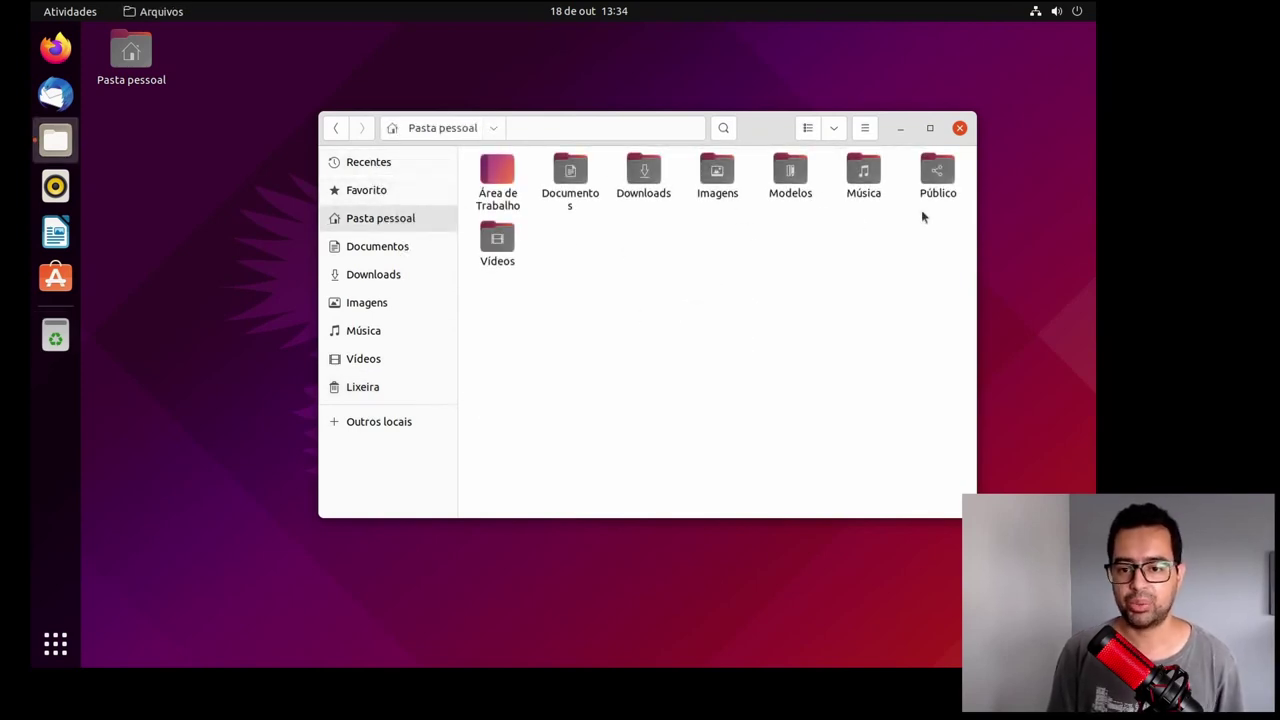
left_click(960, 130)
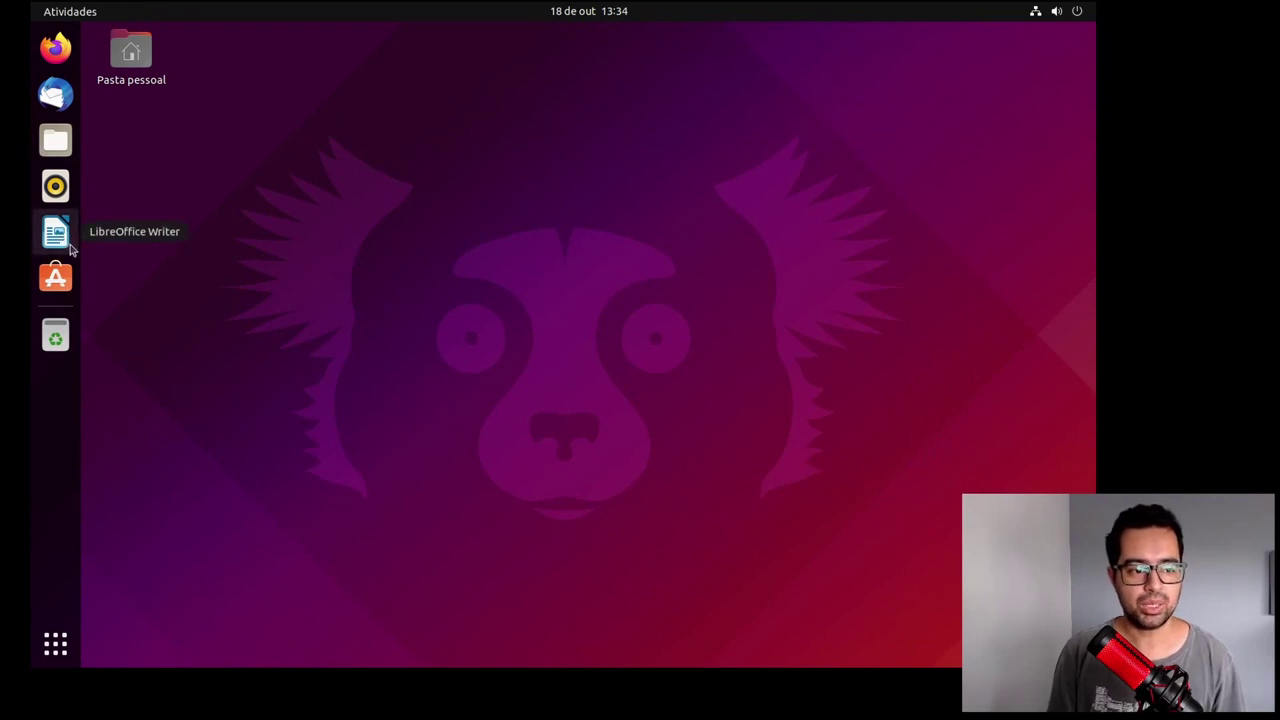
Step: Launch Ubuntu Software and scroll through the Explorar page's picks, releases and categories
left_click(58, 278)
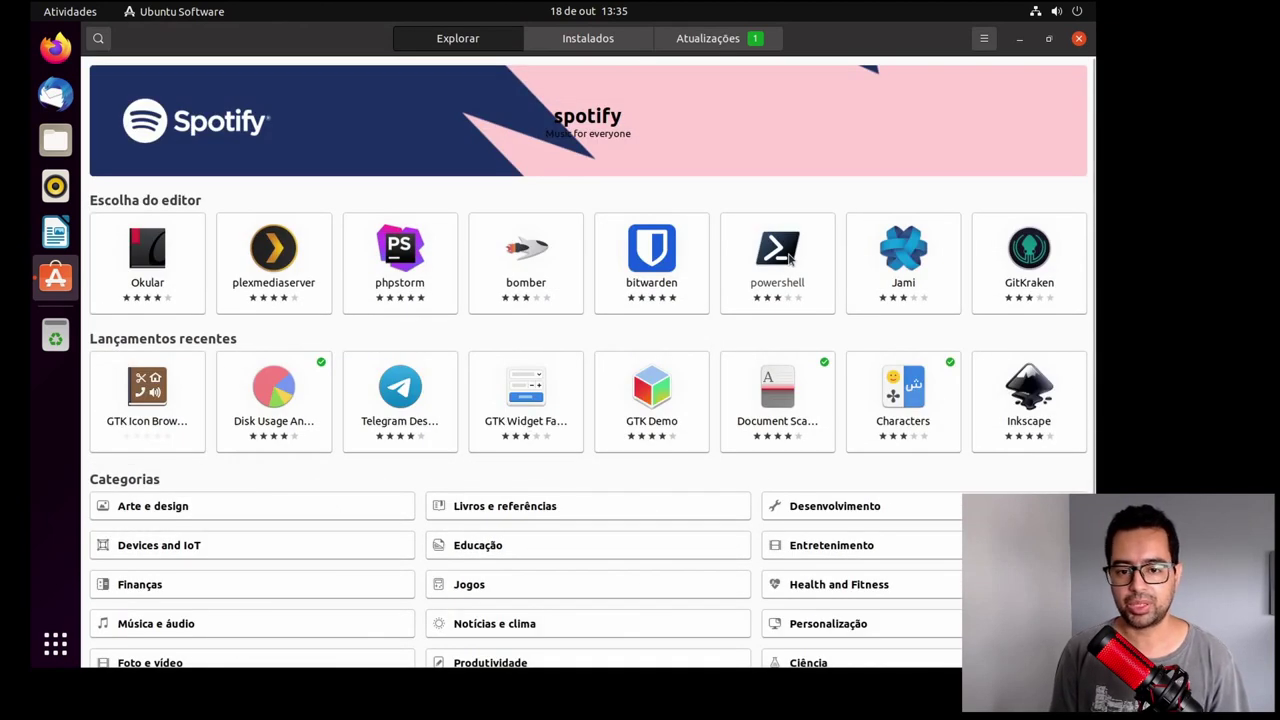
scroll(580, 222, "down", 2)
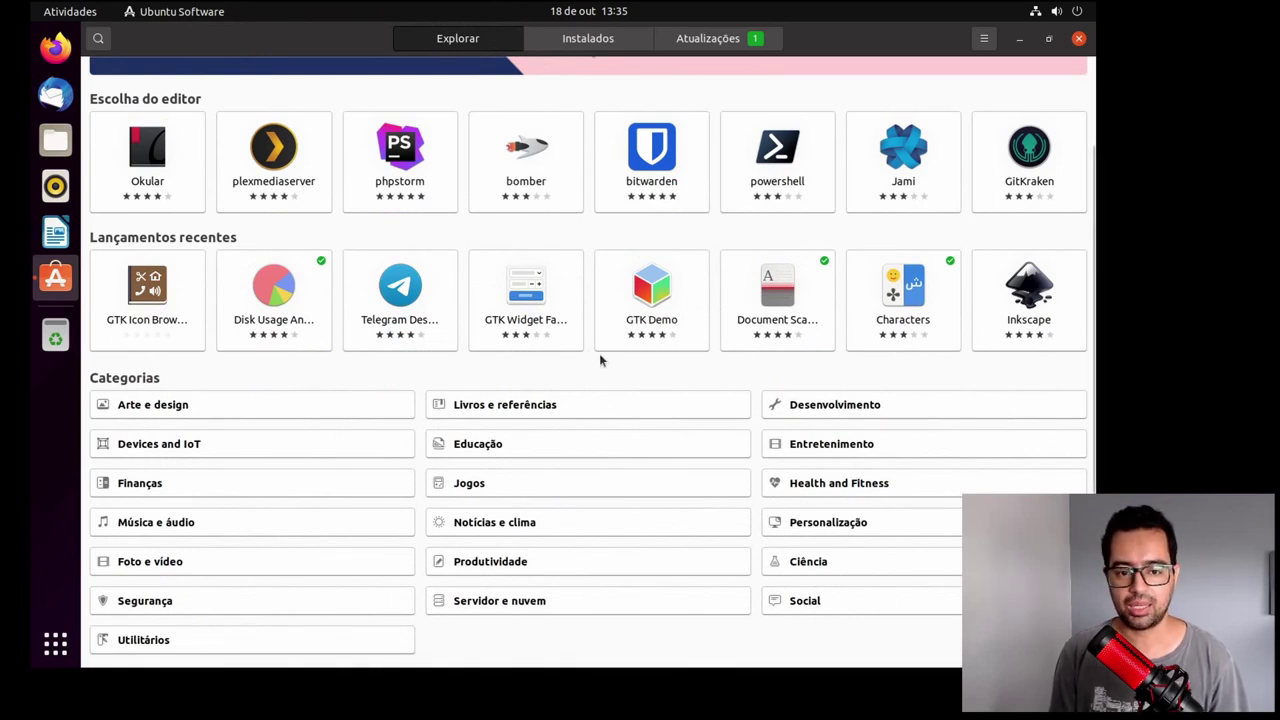
scroll(599, 357, "up", 2)
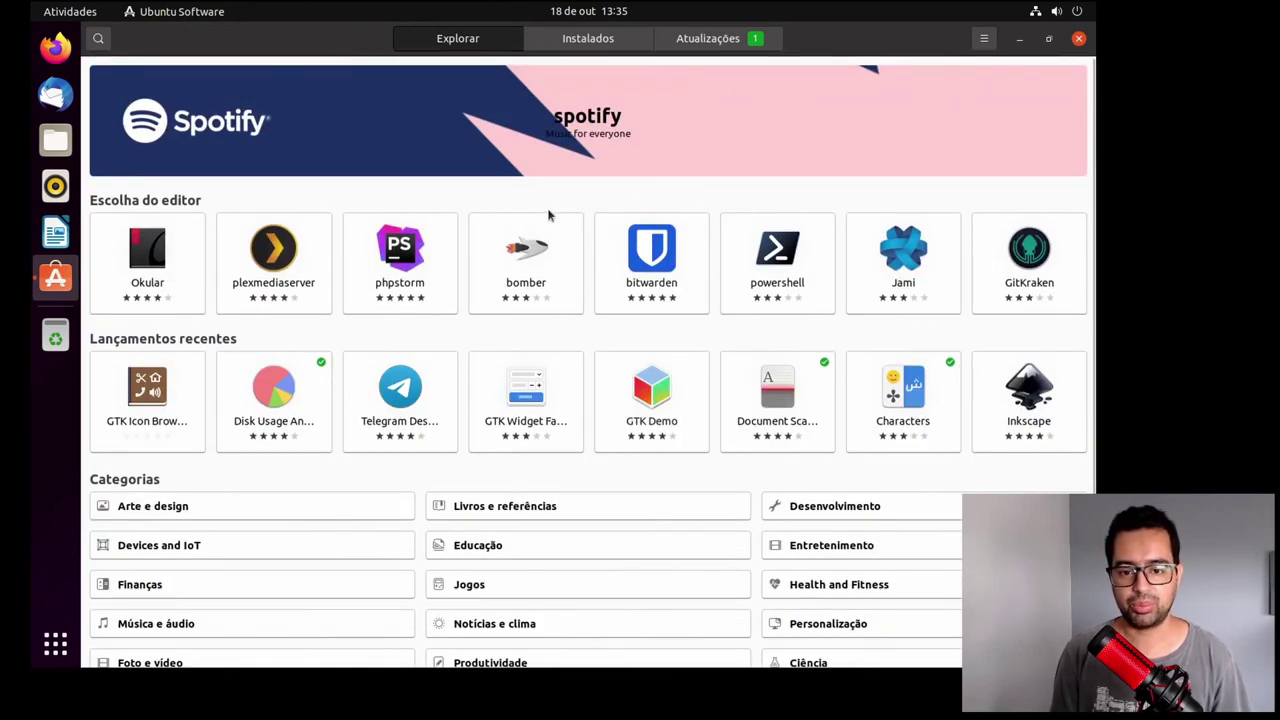
scroll(561, 283, "down", 2)
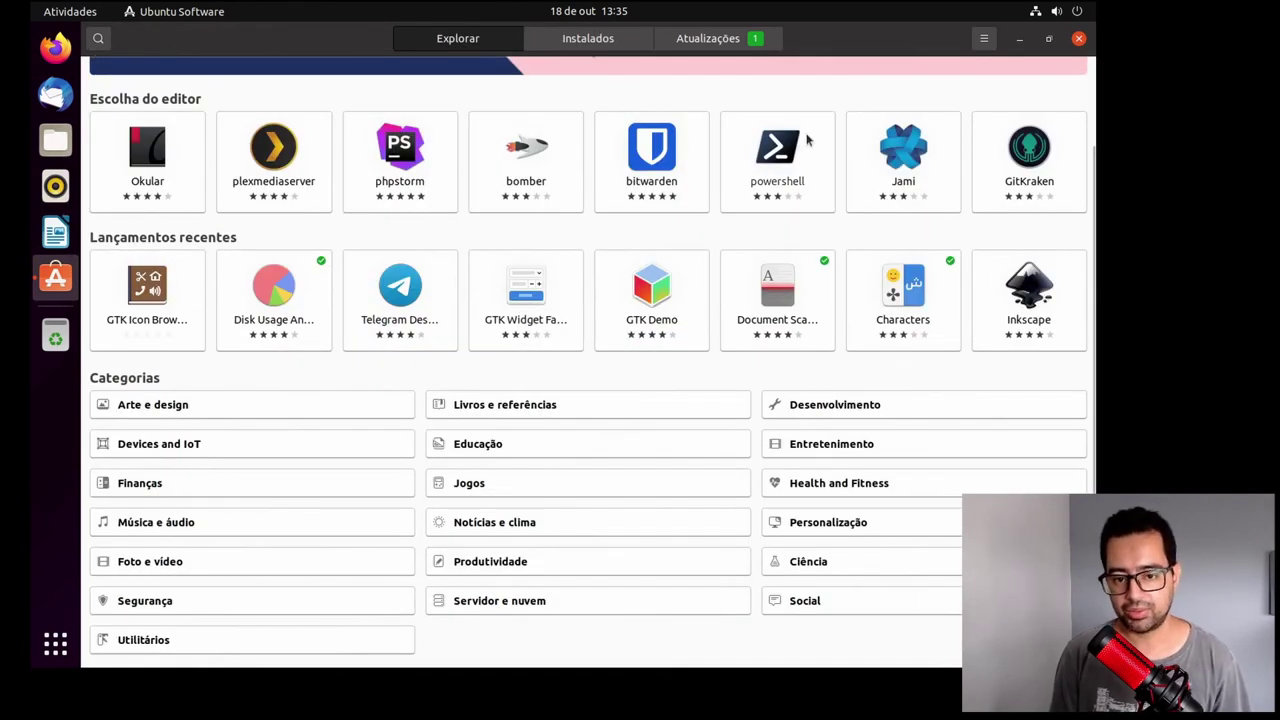
scroll(746, 180, "up", 2)
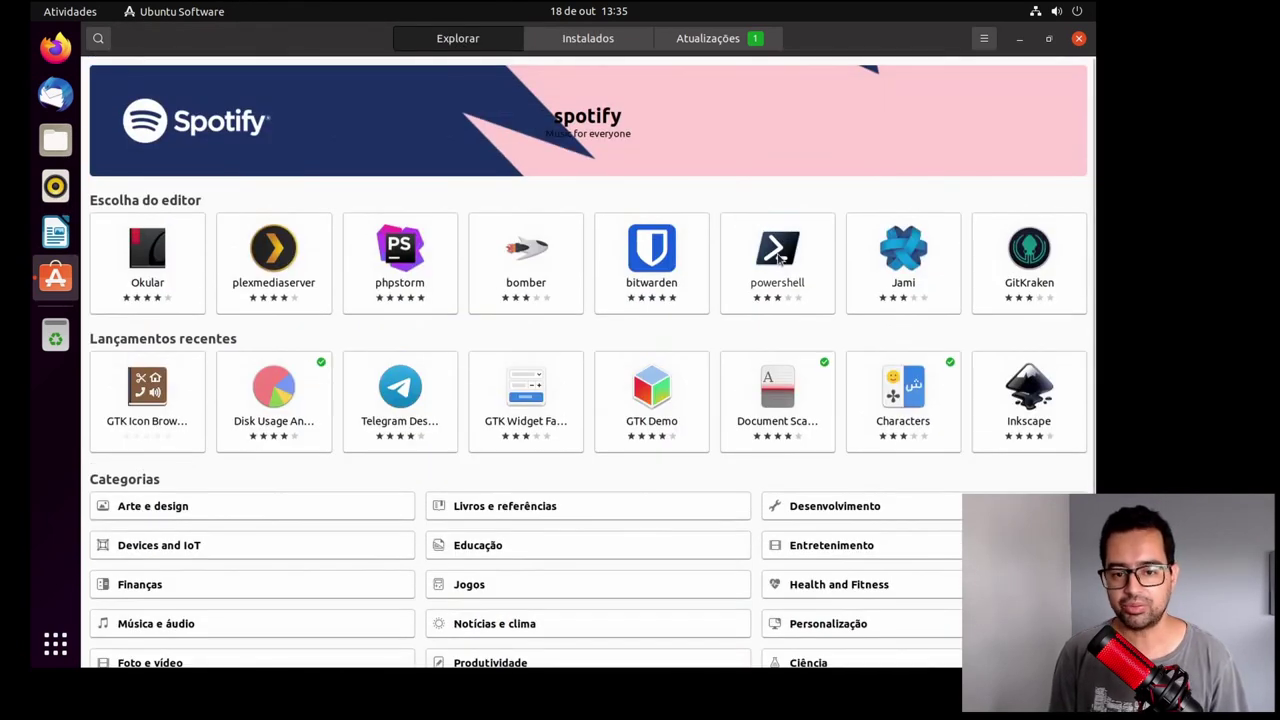
scroll(740, 288, "down", 2)
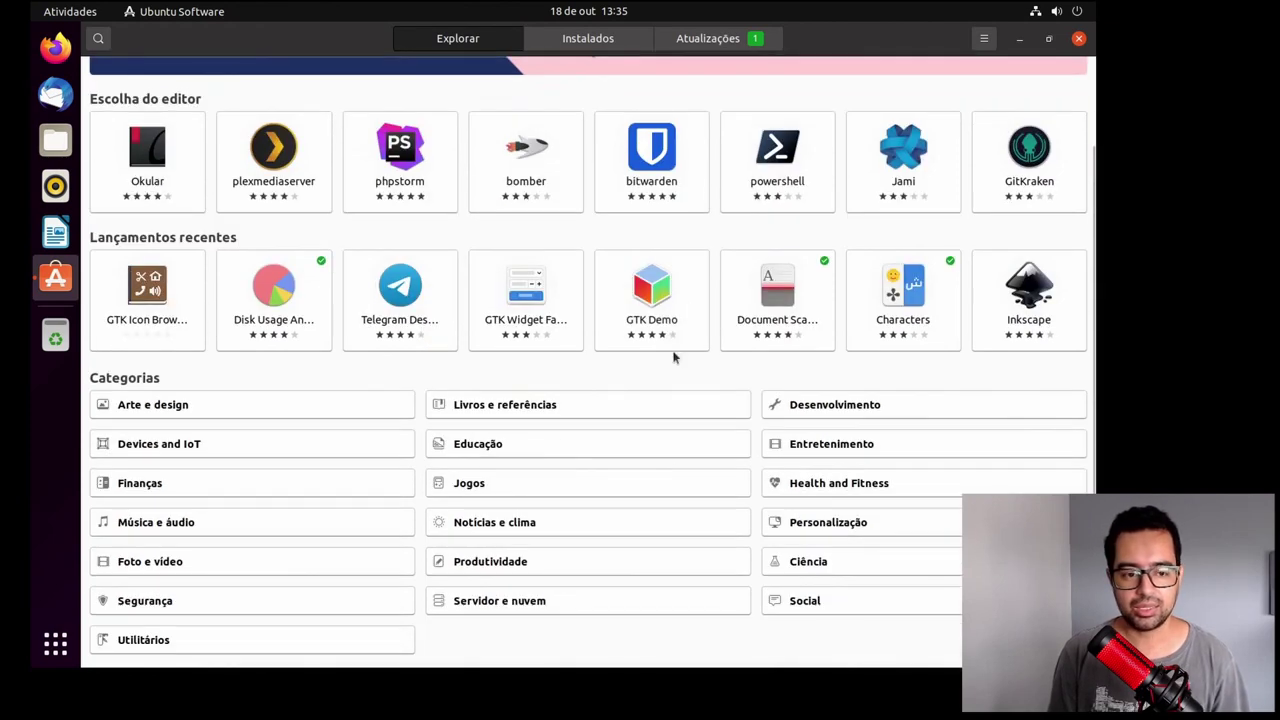
scroll(591, 277, "up", 2)
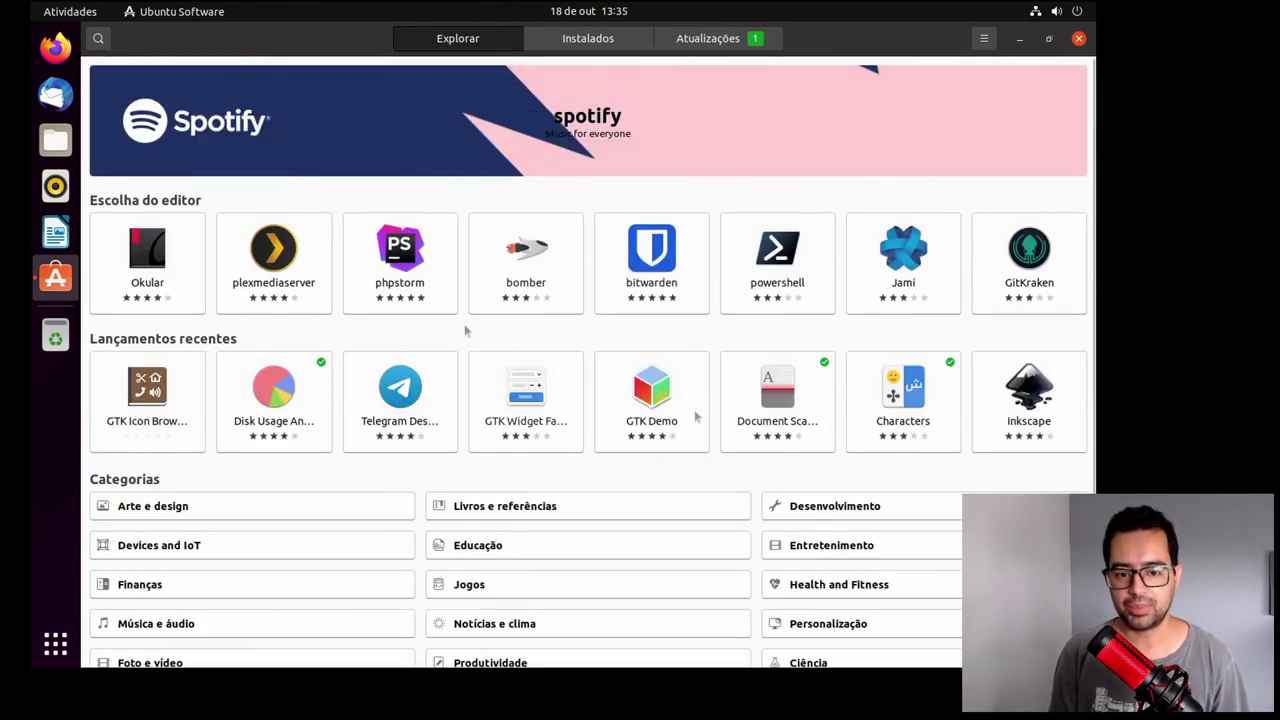
scroll(726, 340, "down", 2)
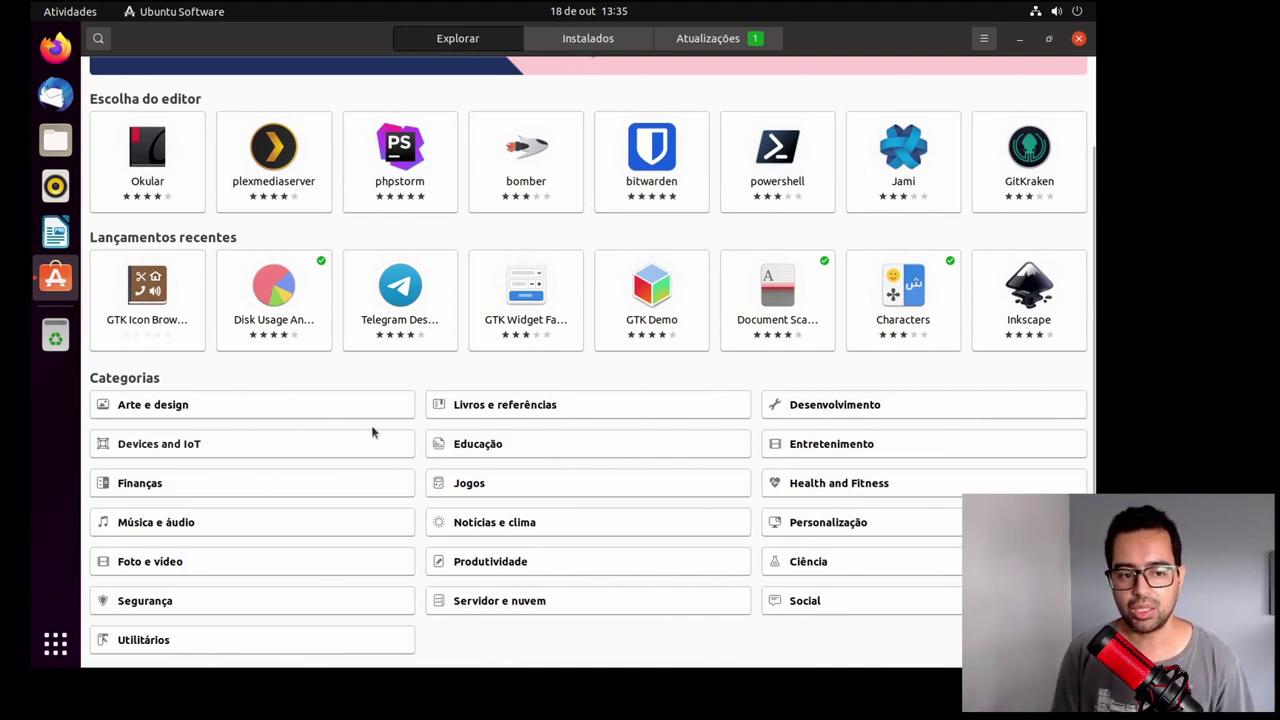
scroll(406, 434, "up", 2)
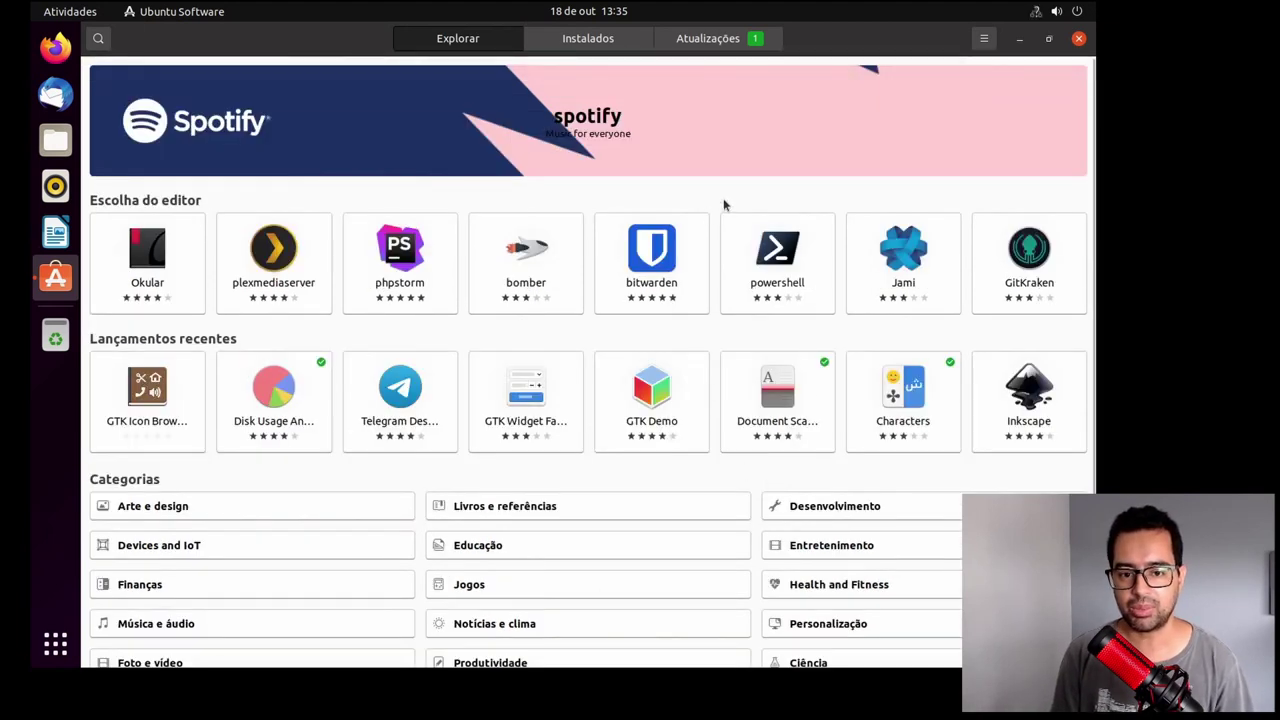
key("super+d")
key("super+d")
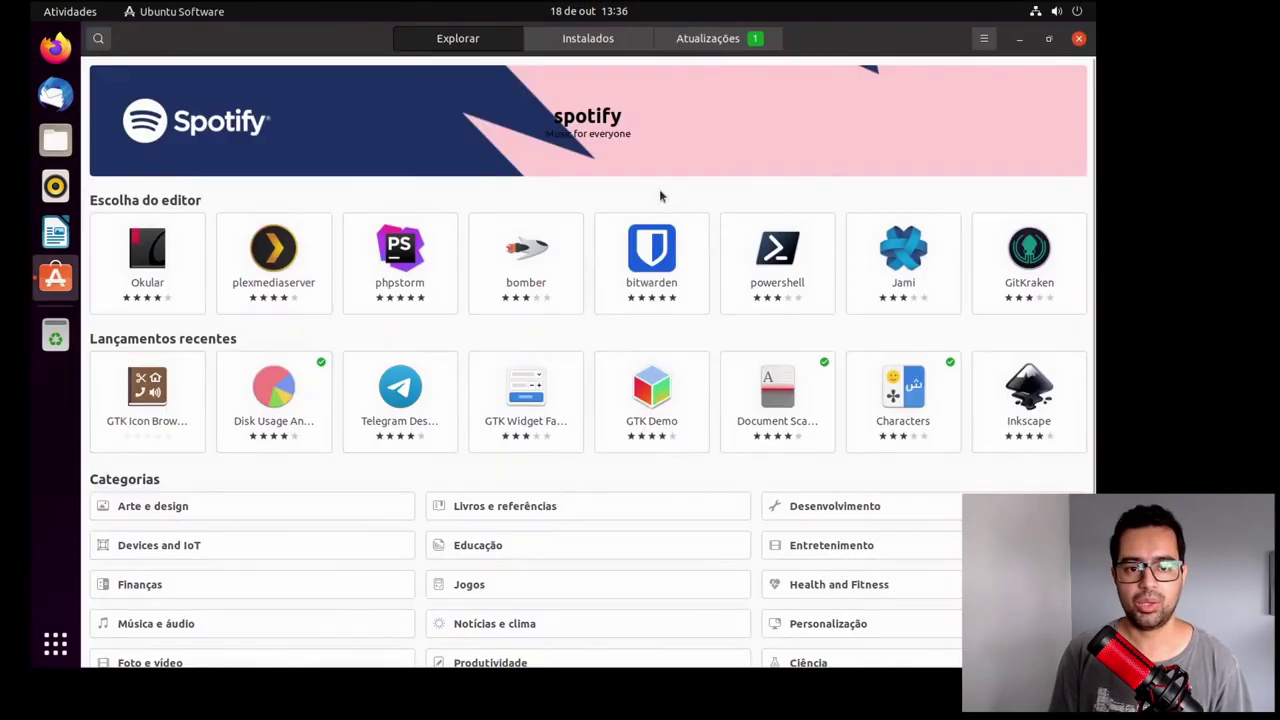
Step: Review the Instalados list and the pending core 16 update, then quit Ubuntu Software
left_click(597, 37)
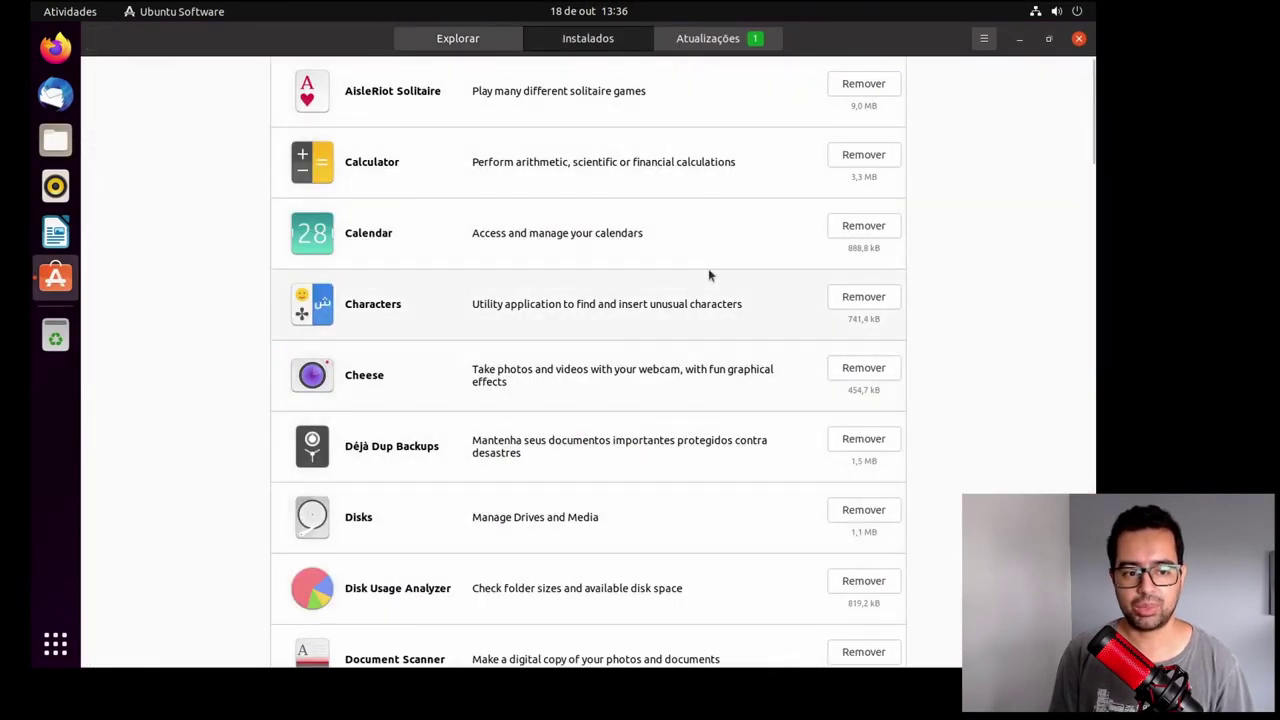
scroll(726, 290, "down", 5)
scroll(726, 295, "down", 5)
scroll(700, 230, "up", 5)
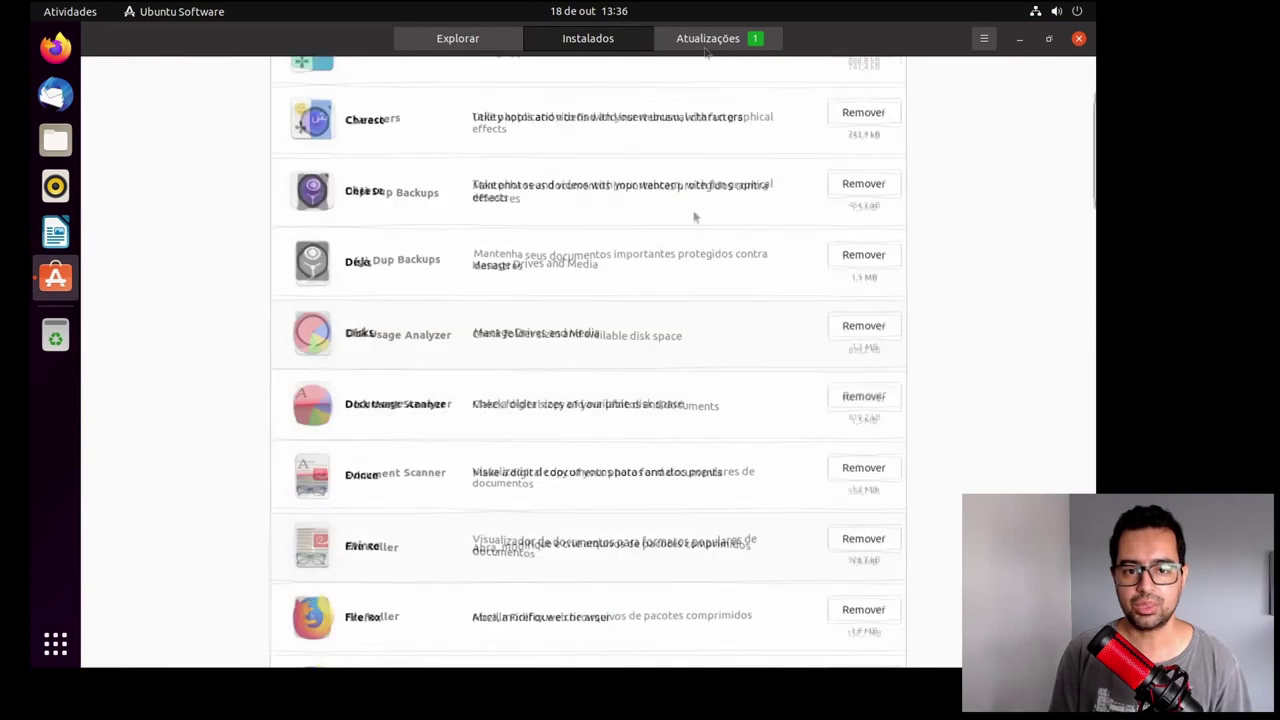
left_click(708, 40)
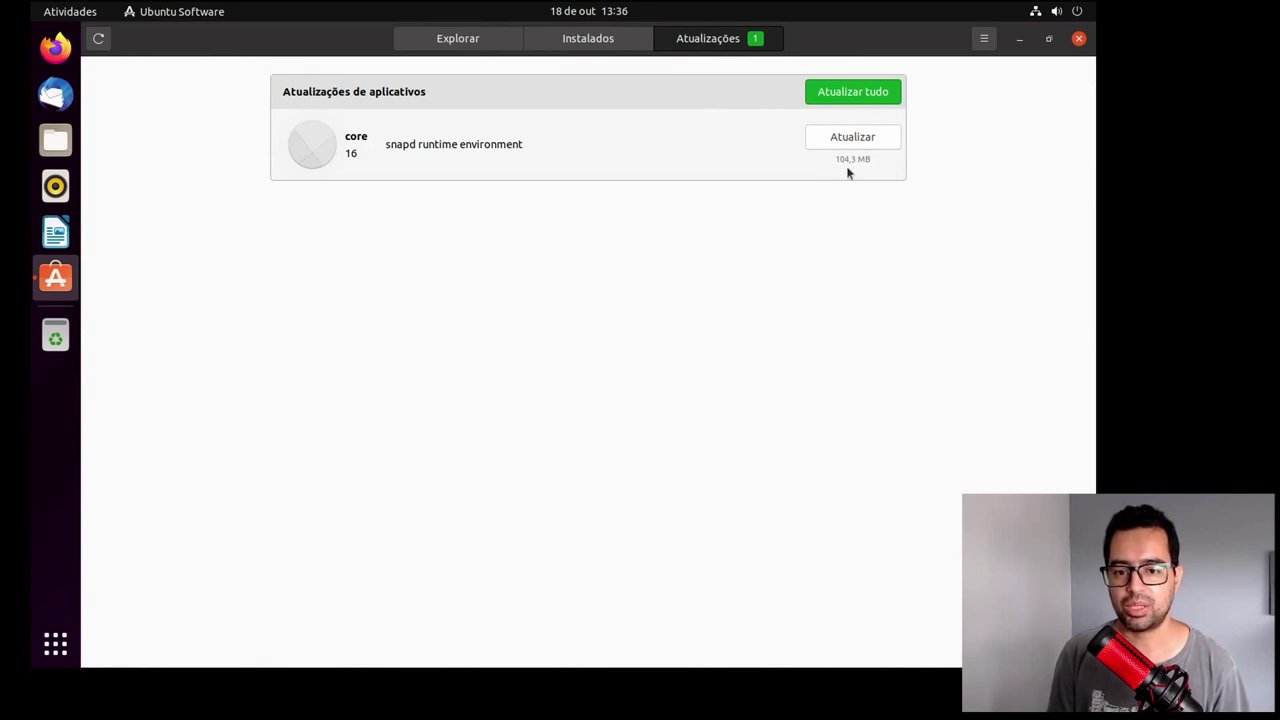
key("ctrl+q")
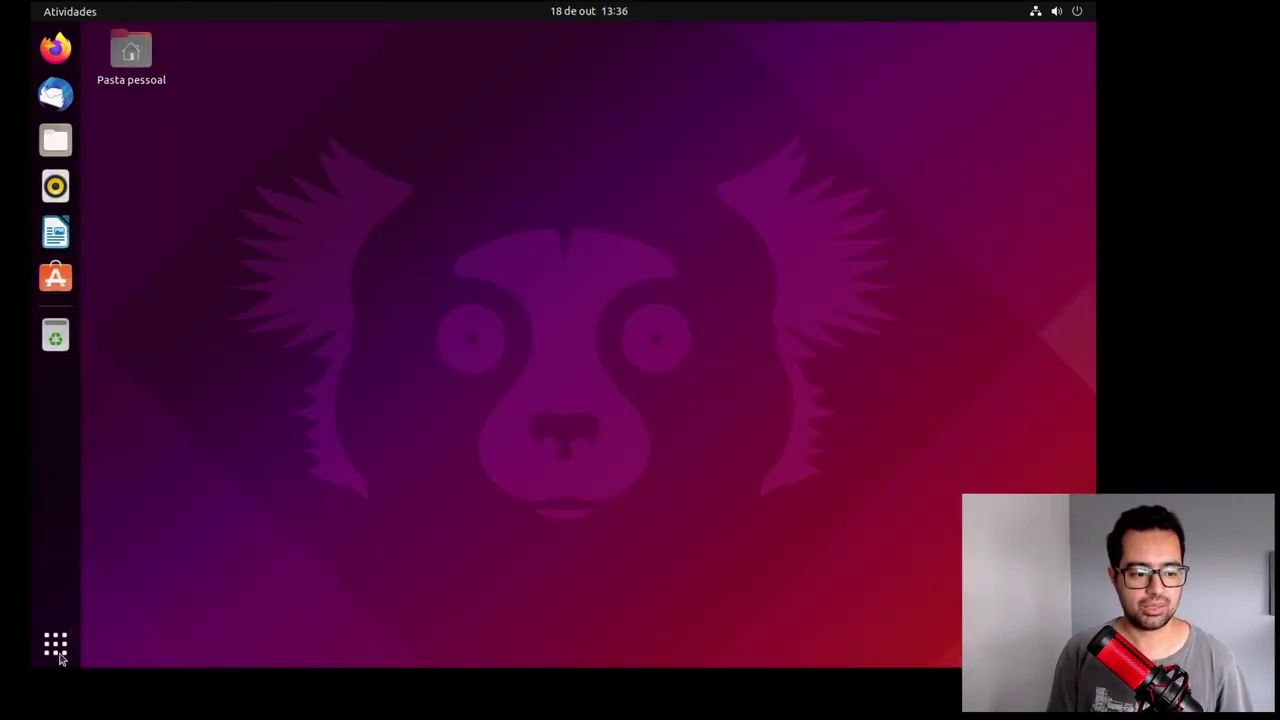
Step: Search 'ter' in the applications overview and launch Terminal
left_click(55, 645)
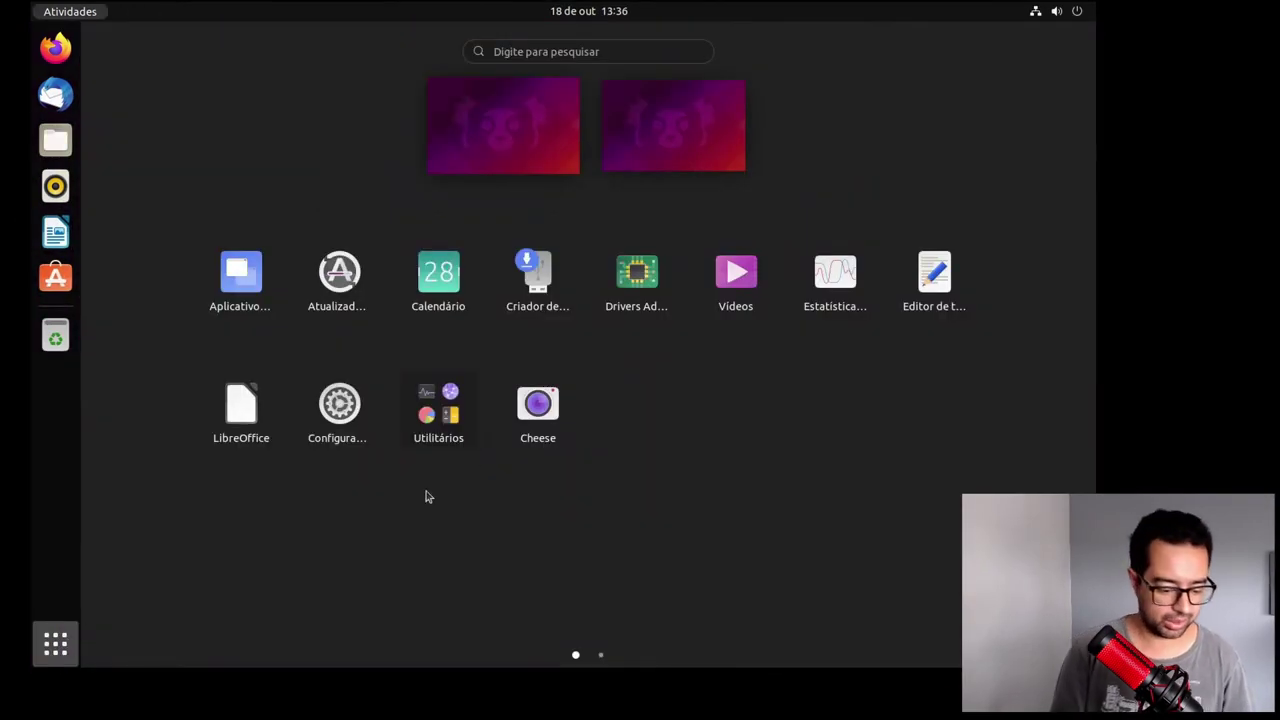
type("ter")
left_click(615, 125)
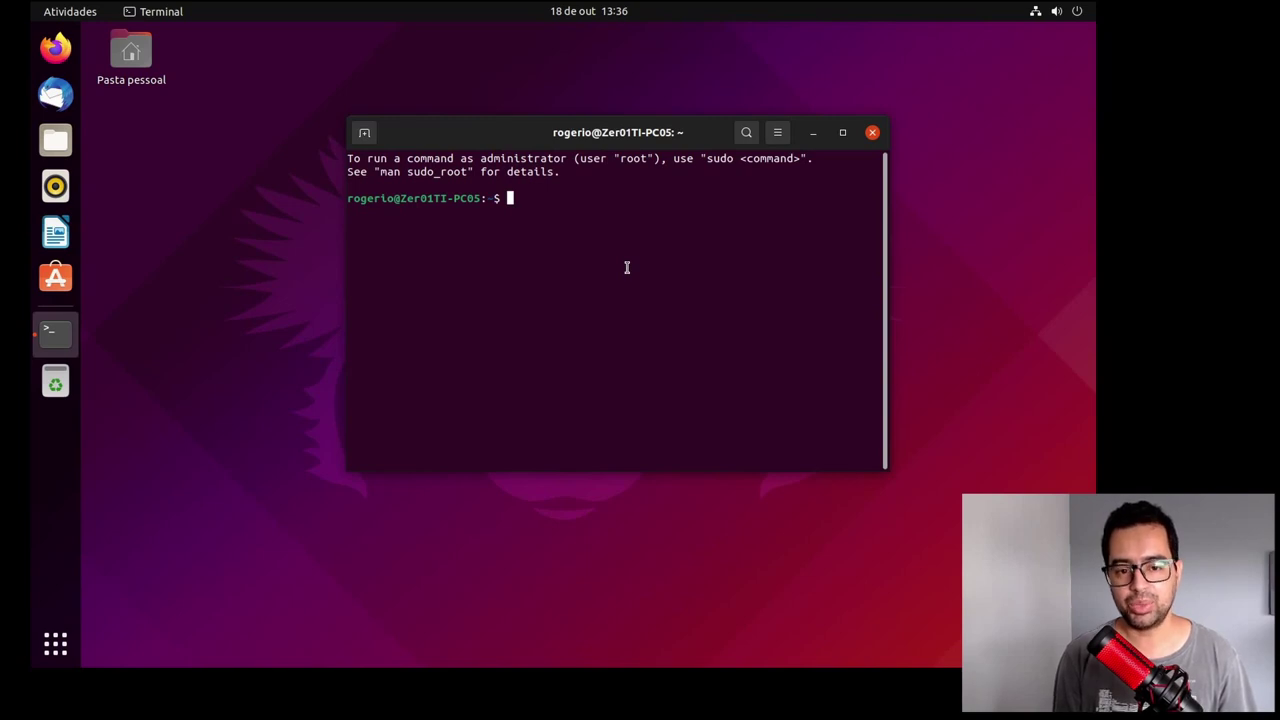
Step: Run uname -a to see kernel 5.13.0-19-generic, then close the terminal
type("uname ")
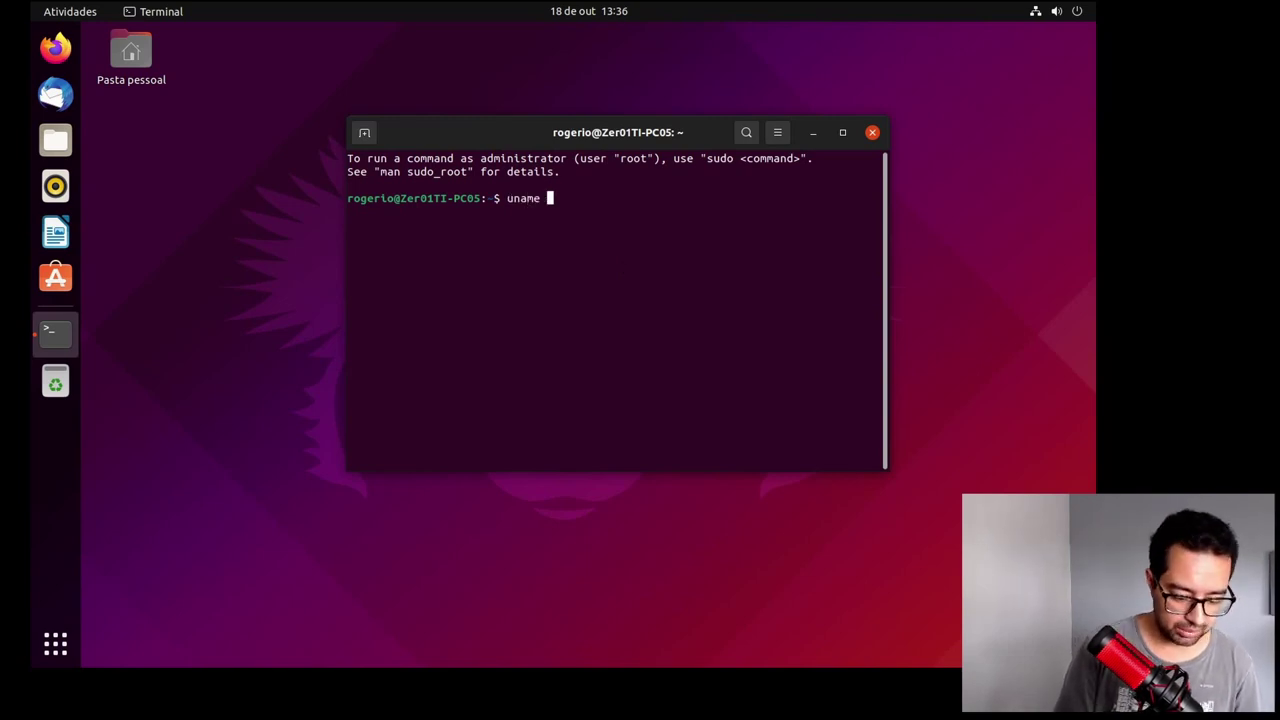
type("-a")
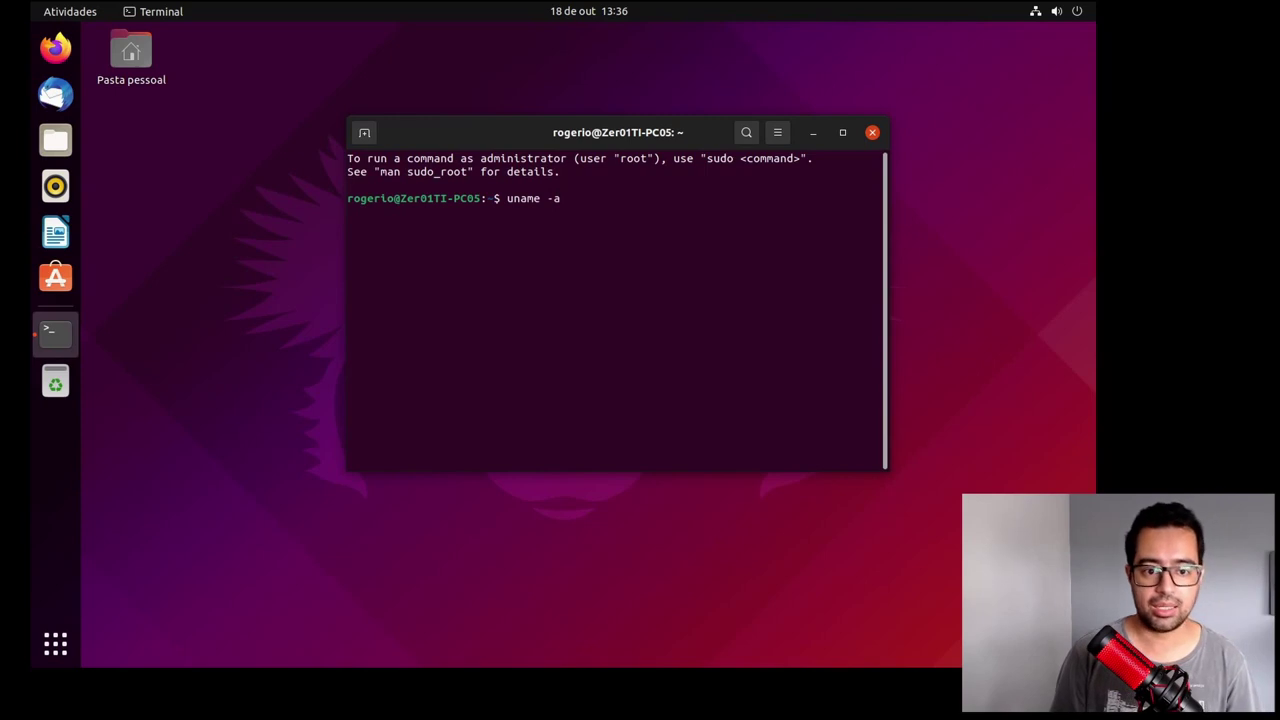
key("Return")
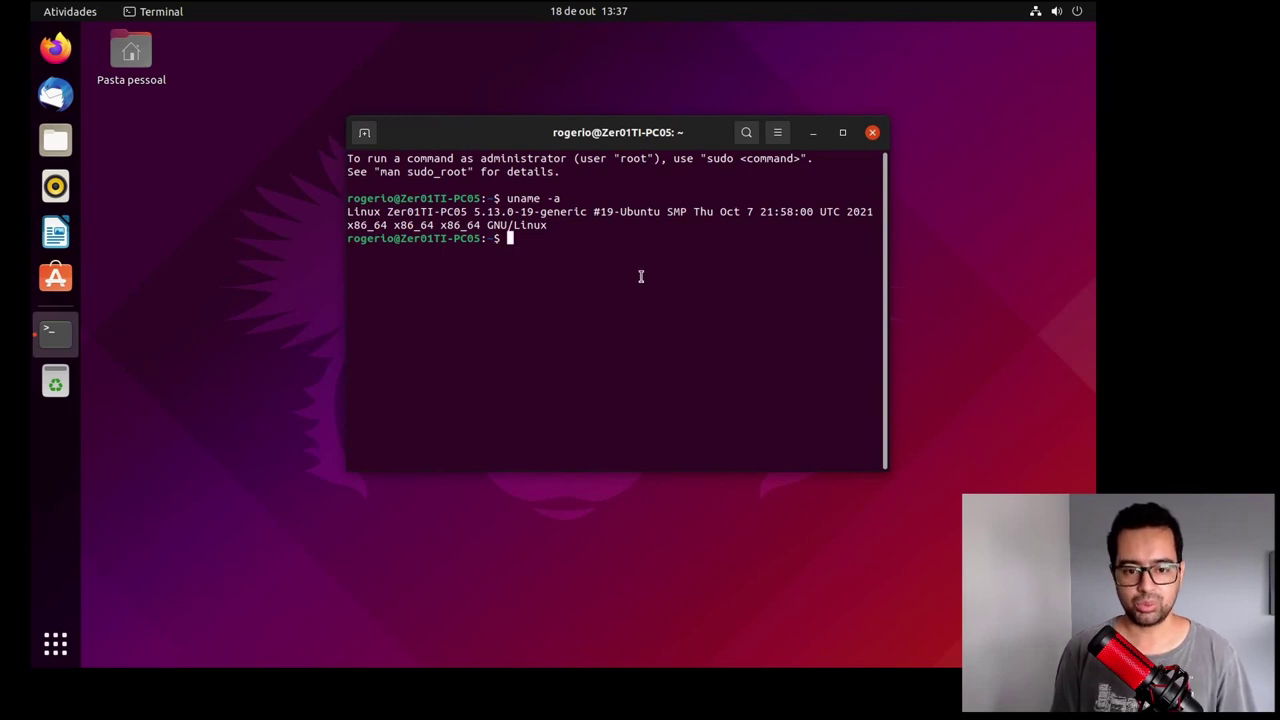
key("ctrl+d")
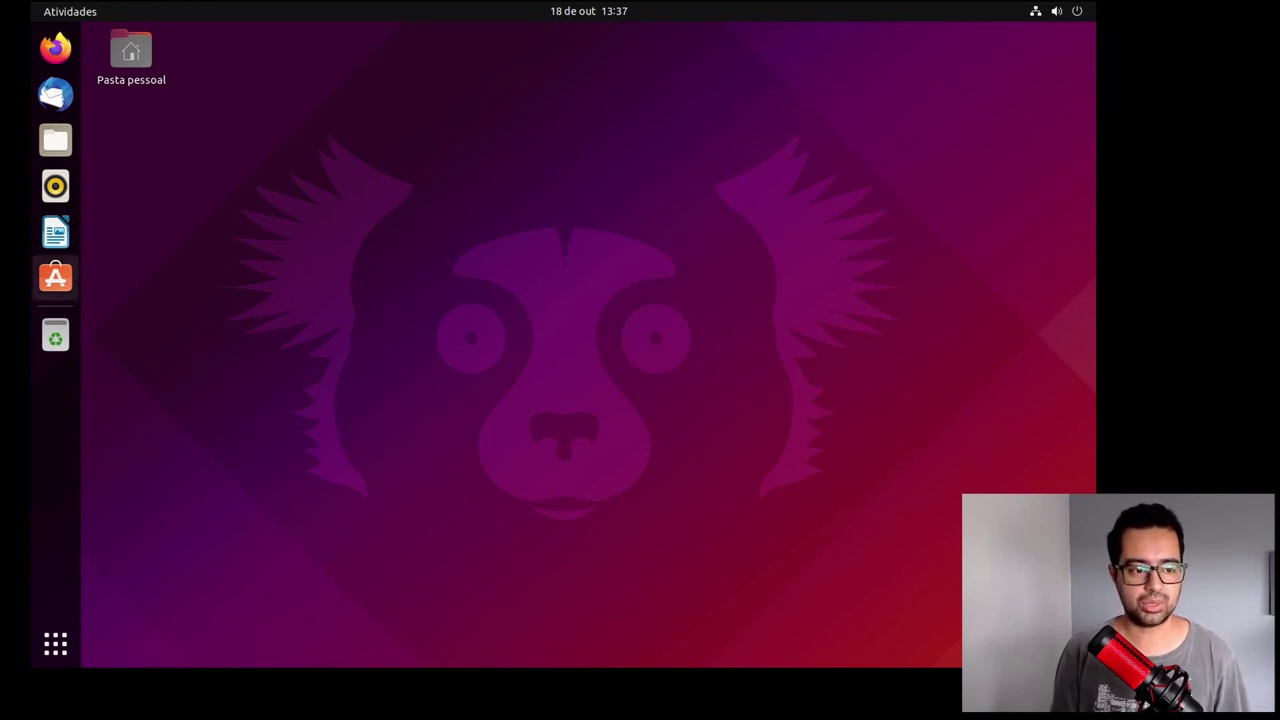
Step: Open Settings and view the system details on the Sobre page
left_click(55, 643)
left_click(340, 405)
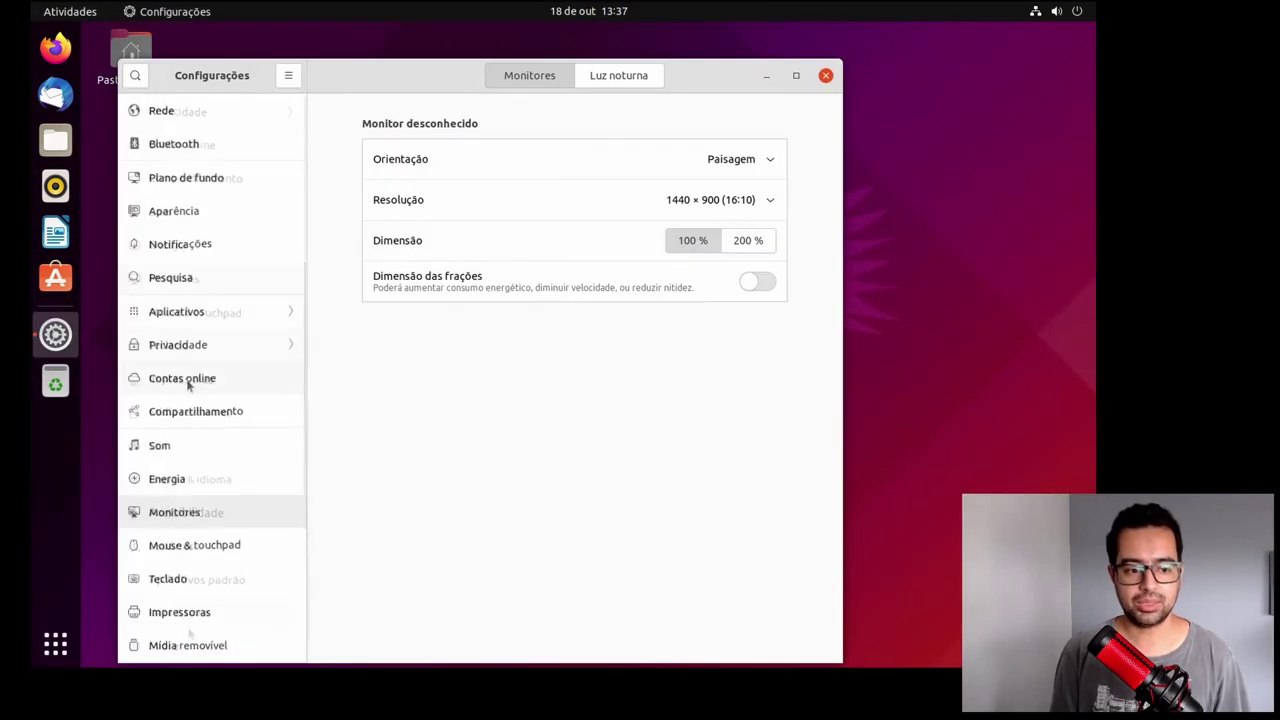
scroll(186, 640, "down", 5)
left_click(186, 646)
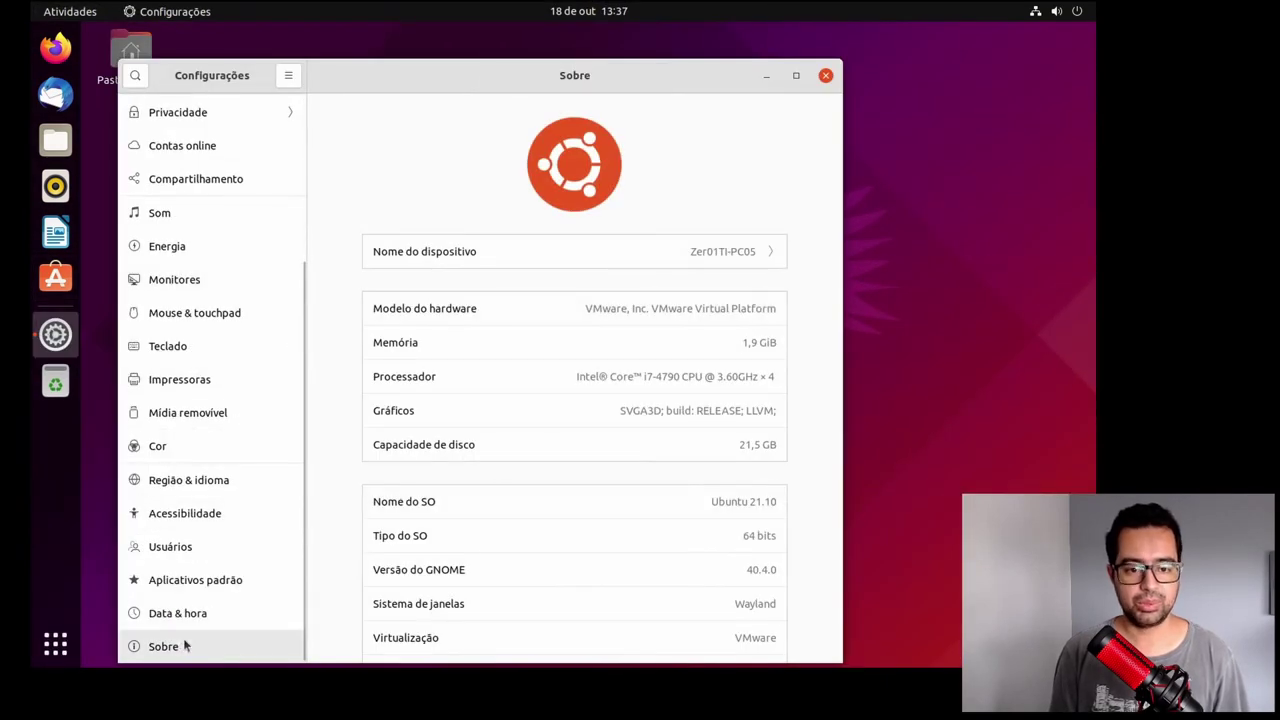
scroll(805, 355, "down", 1)
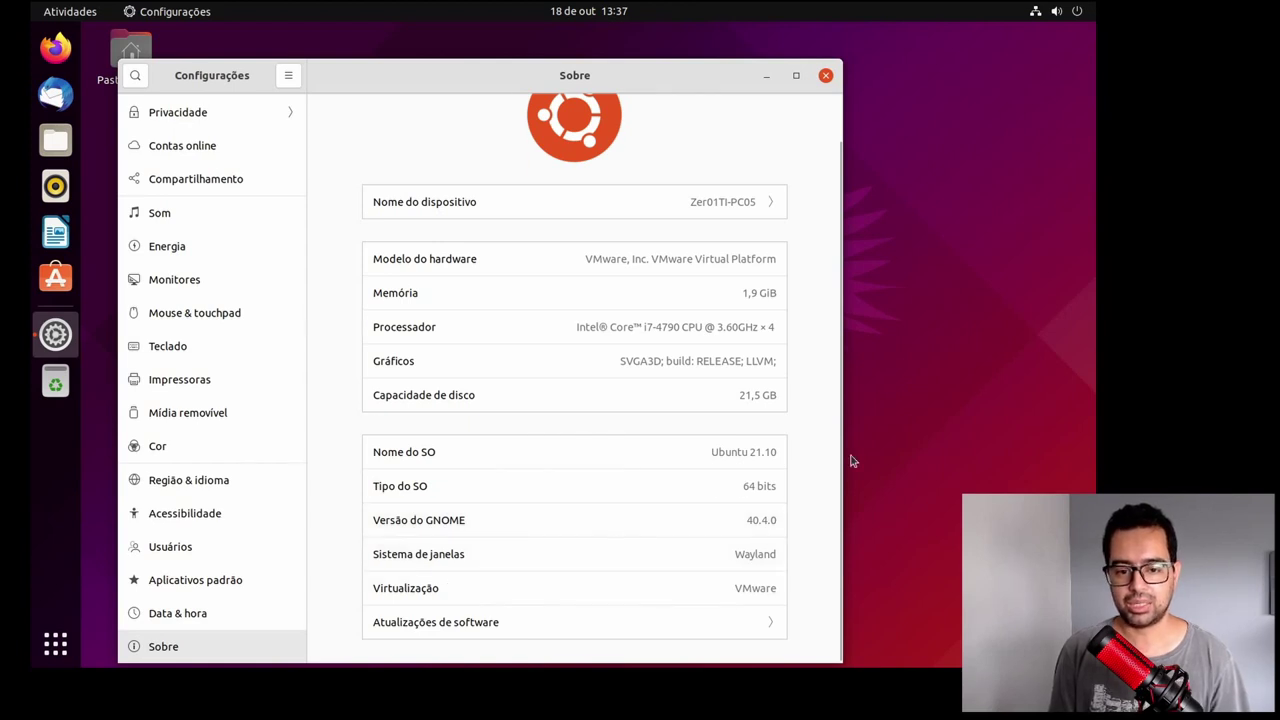
Step: Go to the Aparência page showing window colours and dock options
scroll(600, 420, "up", 1)
scroll(243, 391, "up", 5)
left_click(205, 218)
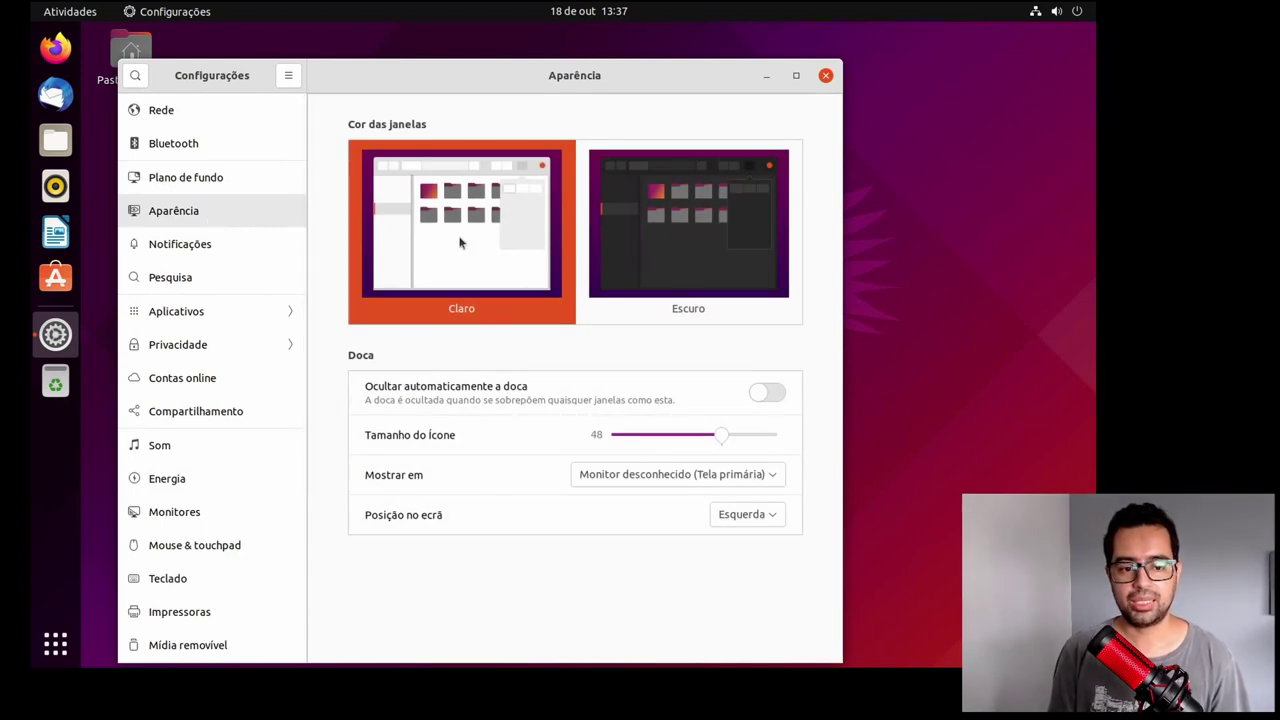
Step: Try the Escuro window theme, return to Claro, and open Plano de fundo
left_click(686, 260)
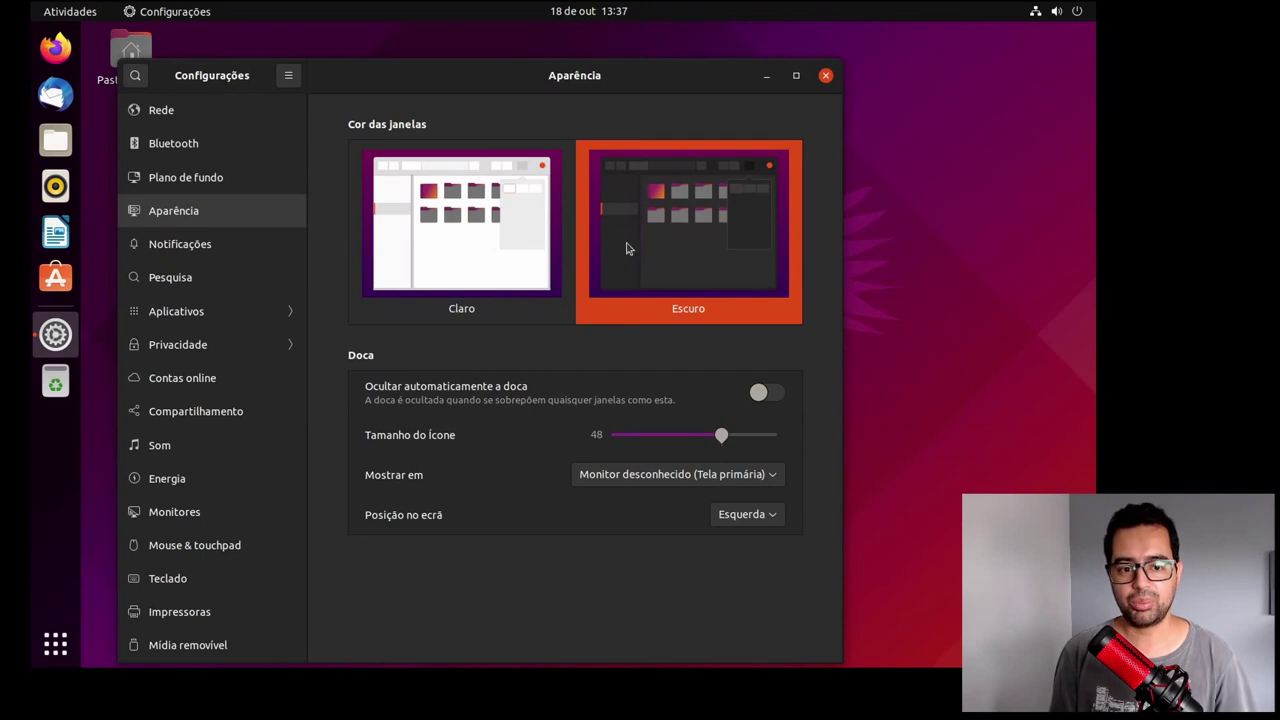
left_click(510, 244)
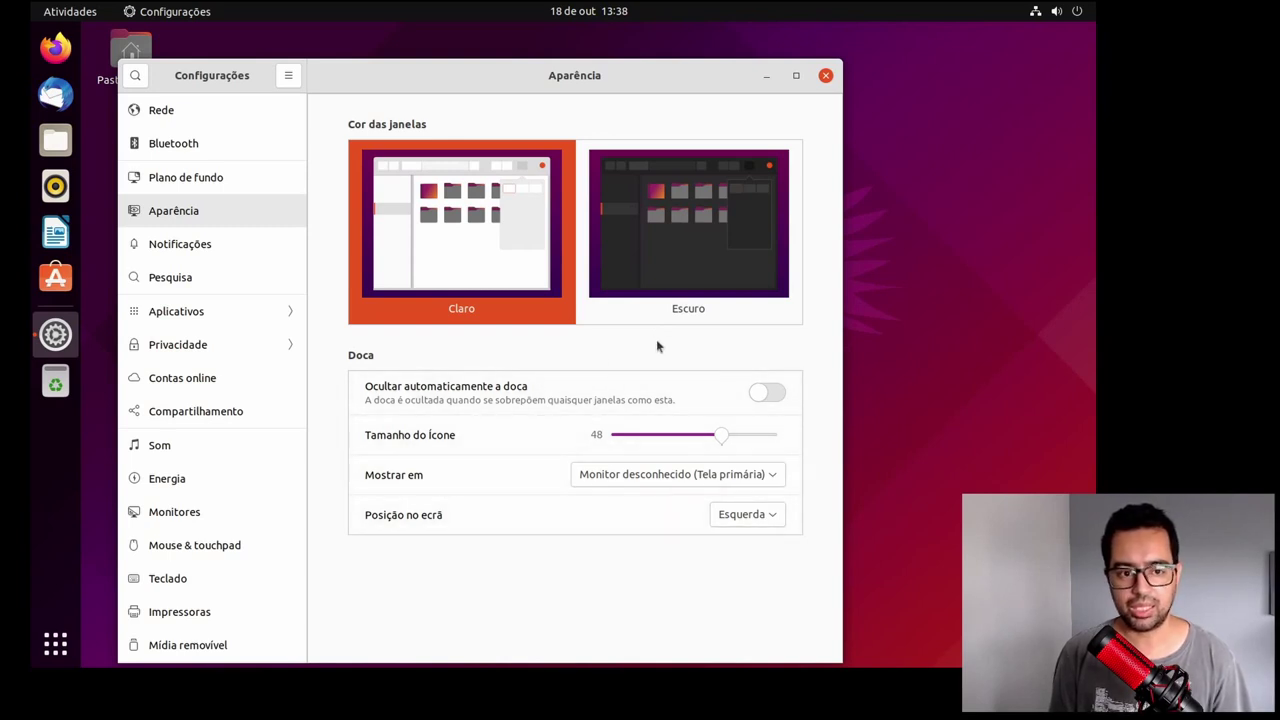
left_click(207, 180)
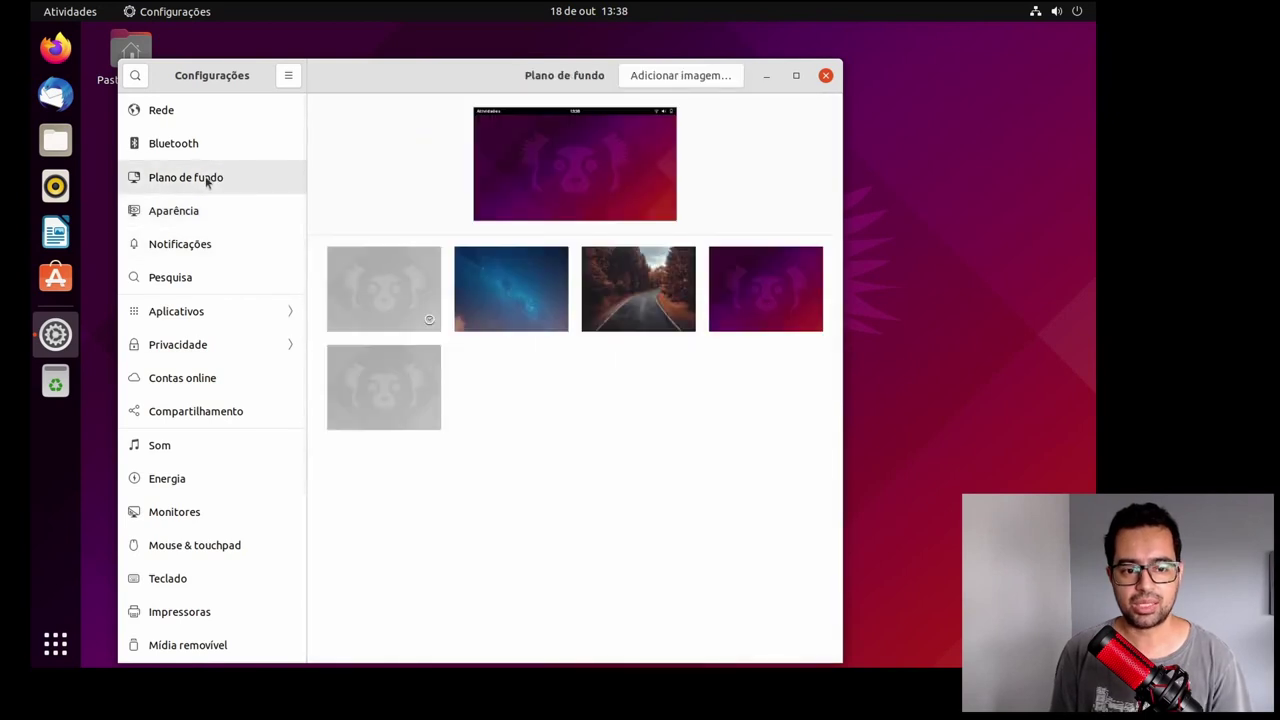
Step: Try the starry-sky wallpaper, set the forest road photo instead, and open Contas online
left_click(528, 291)
left_click_drag(451, 117, 567, 51)
left_click(660, 316)
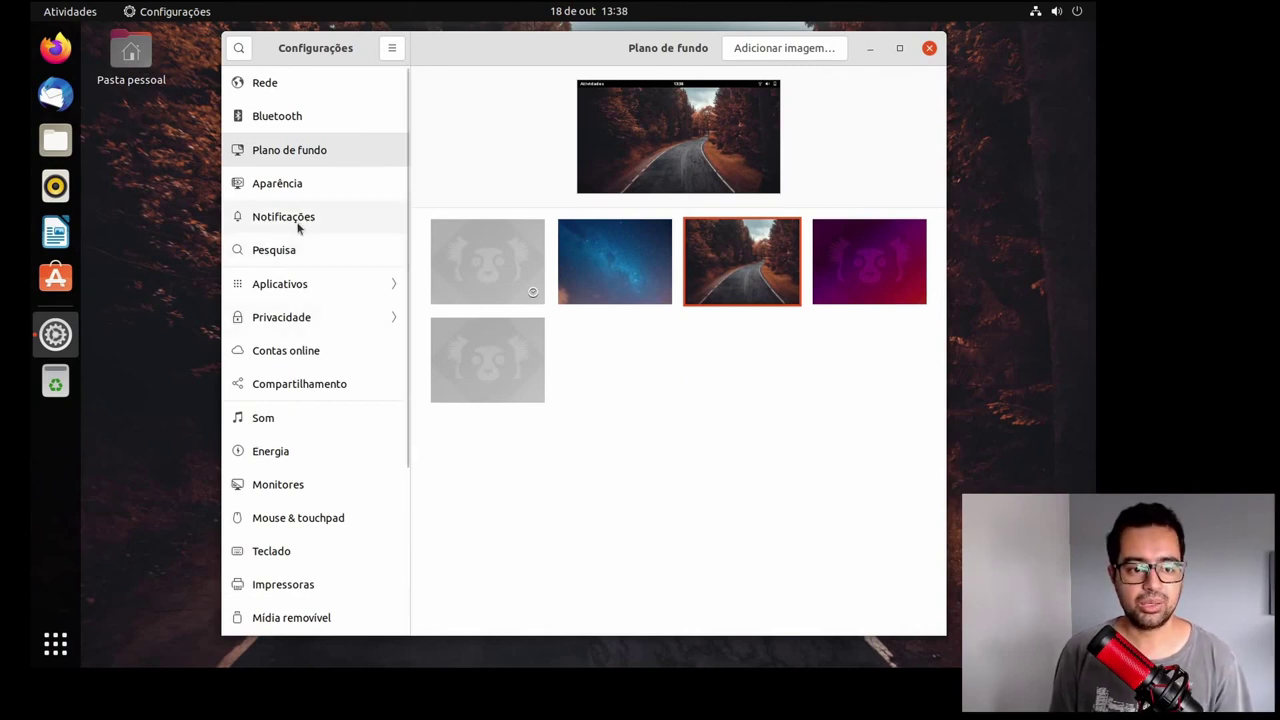
left_click(322, 358)
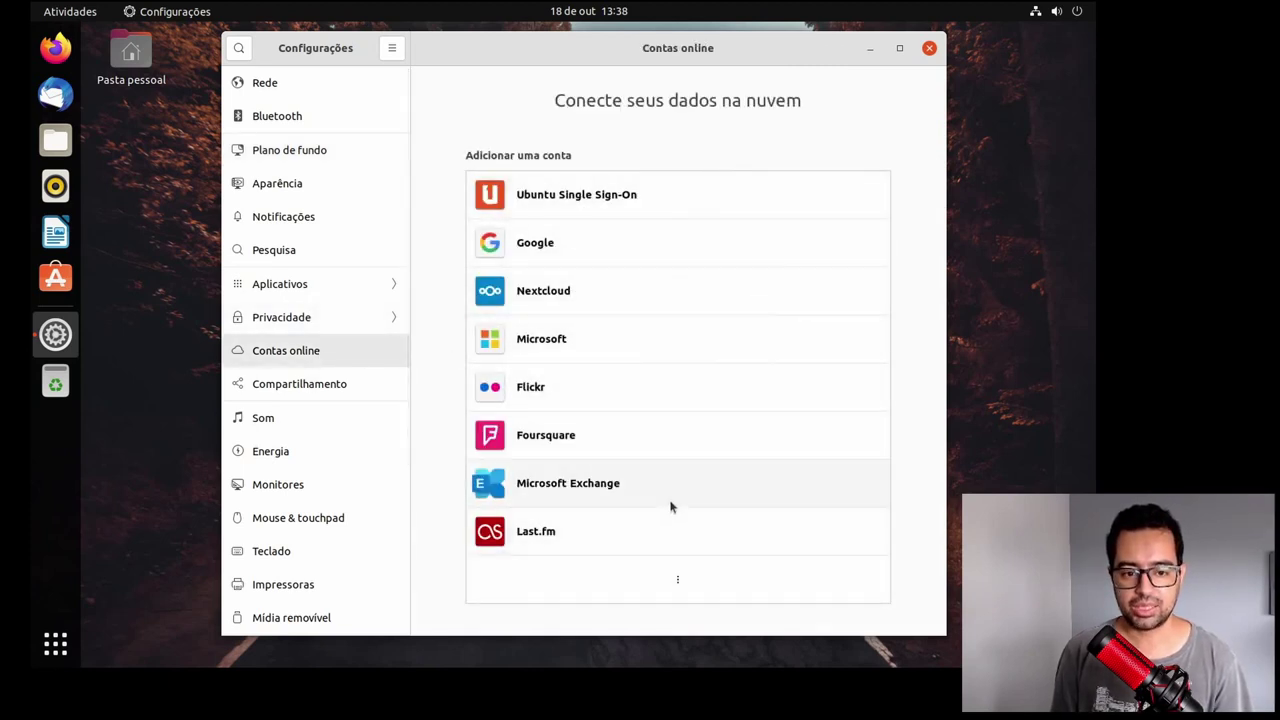
Step: Start adding a Kerberos account from the extra providers, cancel it, and go to Som
left_click(679, 580)
scroll(679, 580, "down", 1)
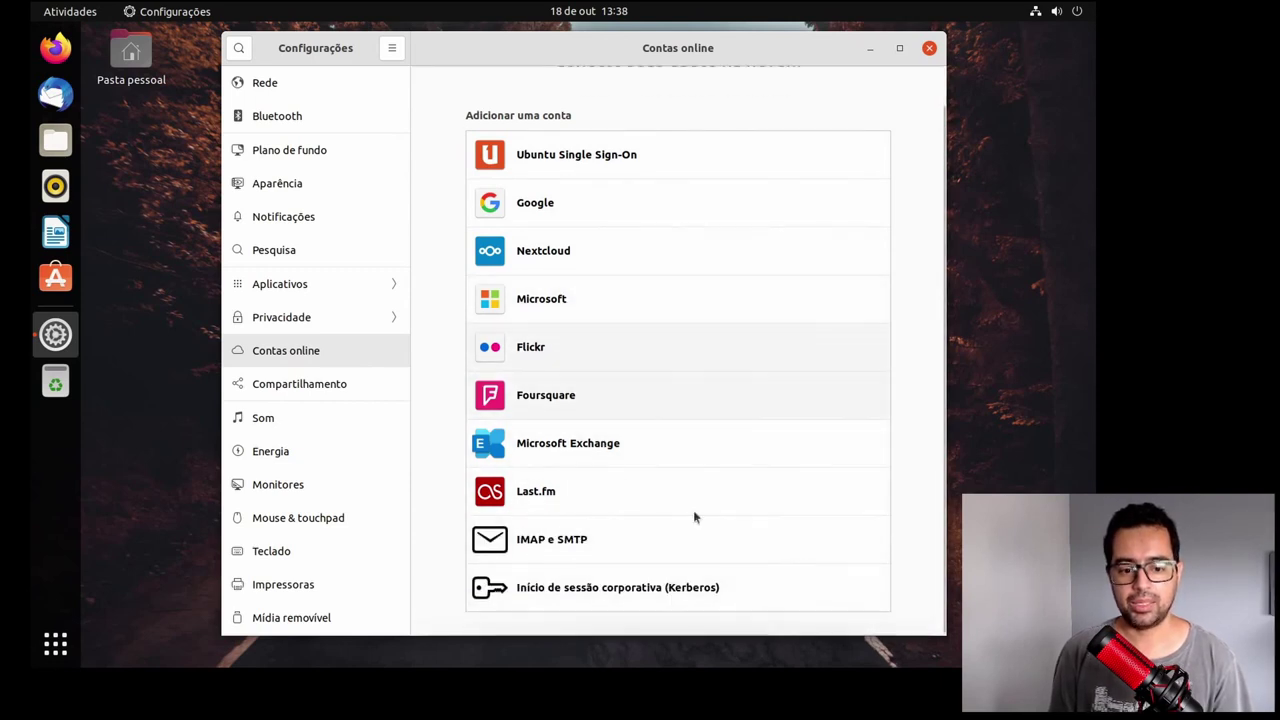
left_click(692, 586)
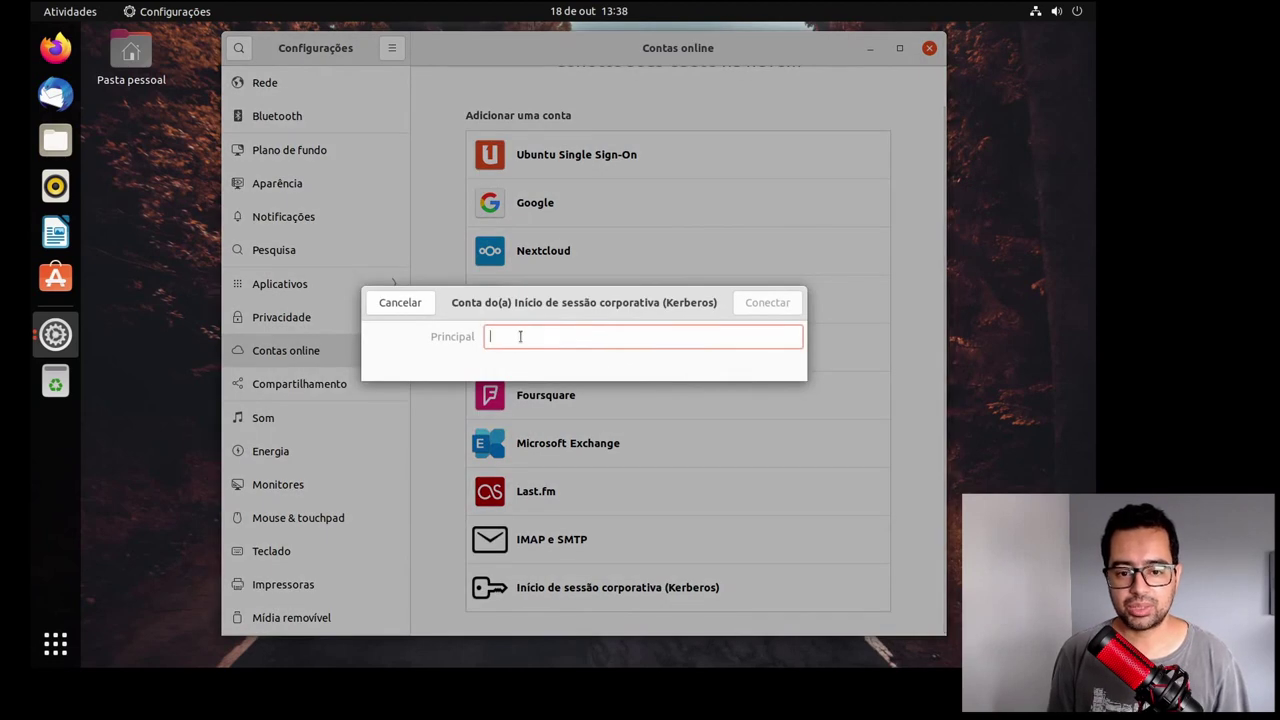
left_click(400, 302)
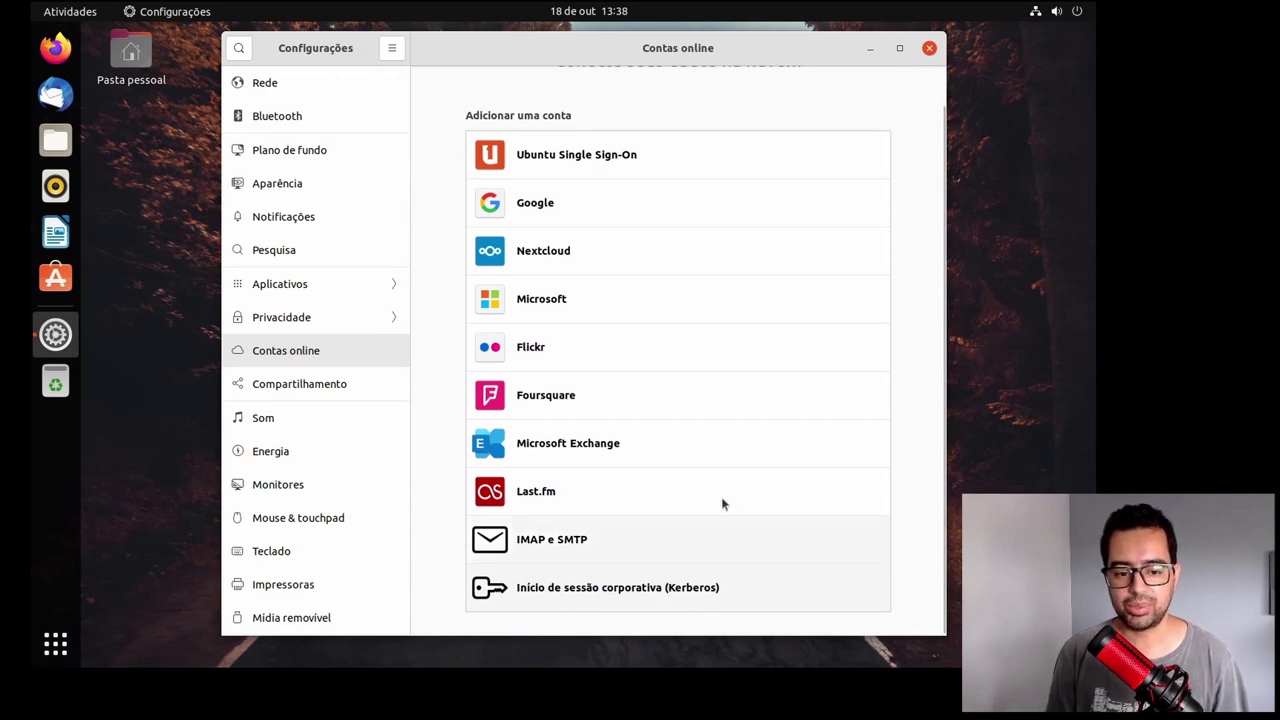
scroll(740, 420, "up", 1)
left_click(281, 428)
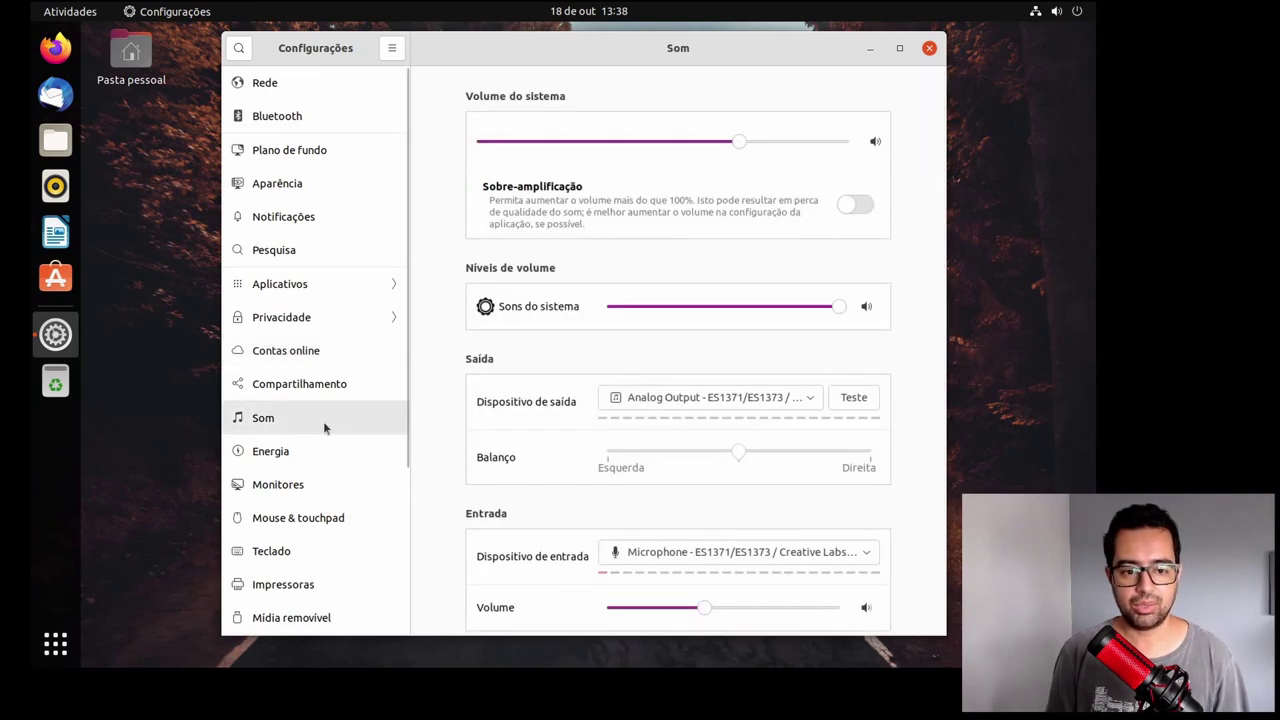
Step: Look through the Energia, Monitores, Mouse & touchpad and Teclado settings pages
left_click(305, 447)
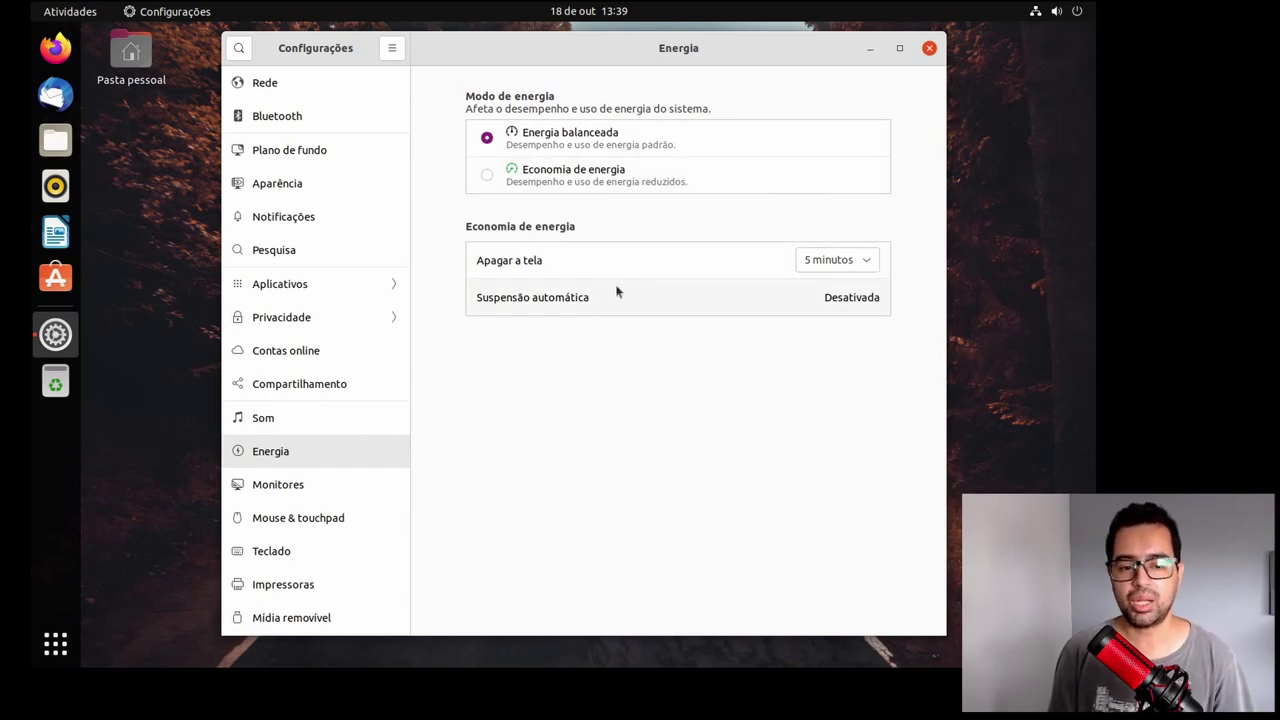
left_click(295, 485)
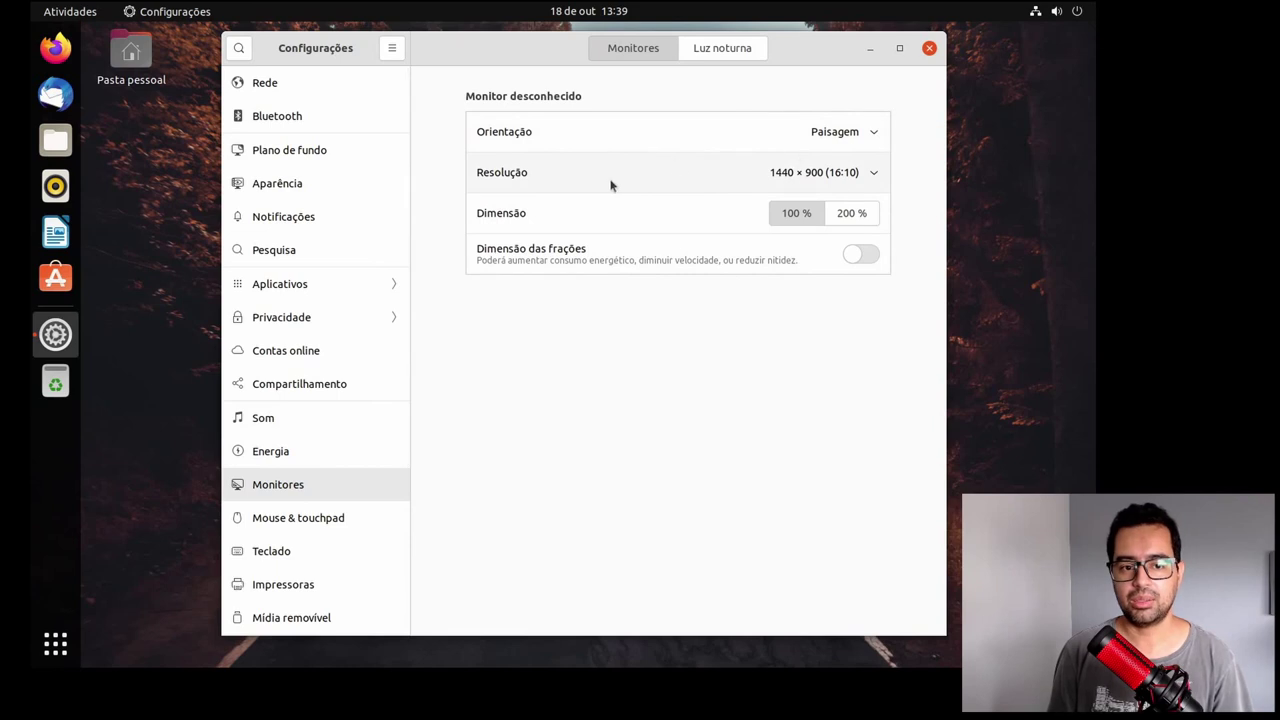
left_click(310, 520)
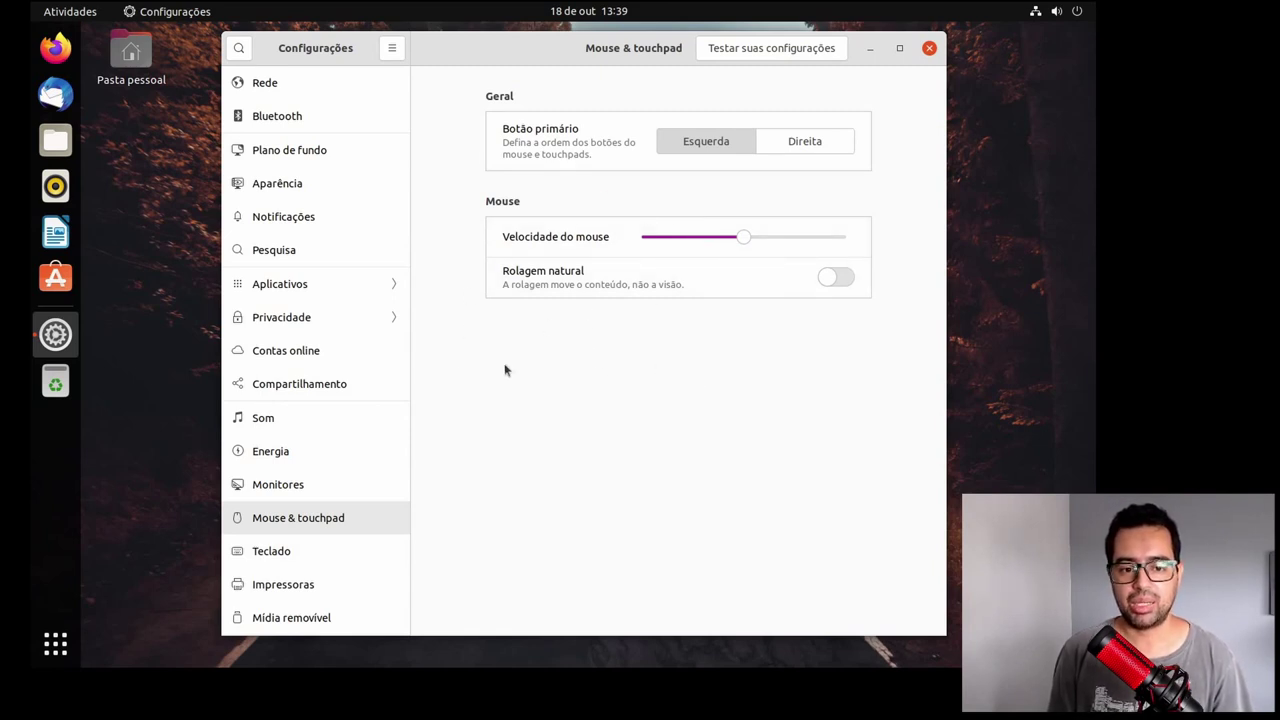
scroll(340, 460, "down", 3)
left_click(289, 428)
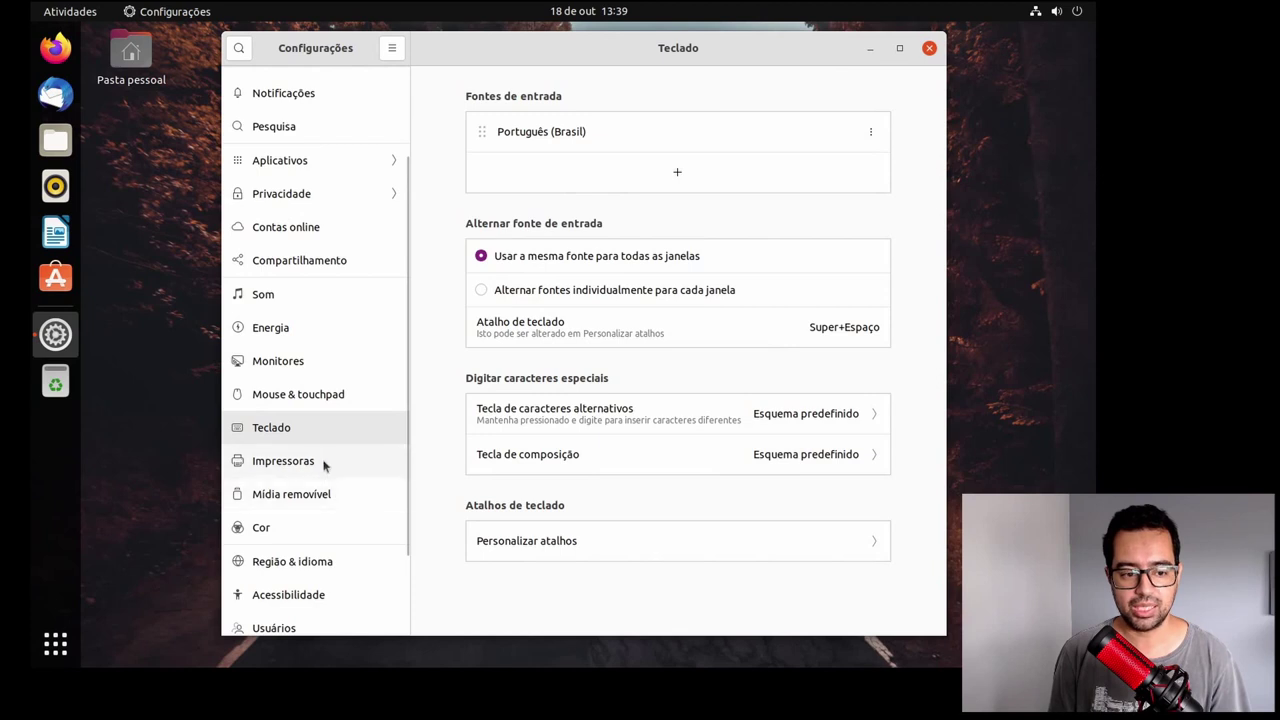
Step: Continue through Mídia removível, Cor and Região & idioma to the Usuários page
left_click(309, 500)
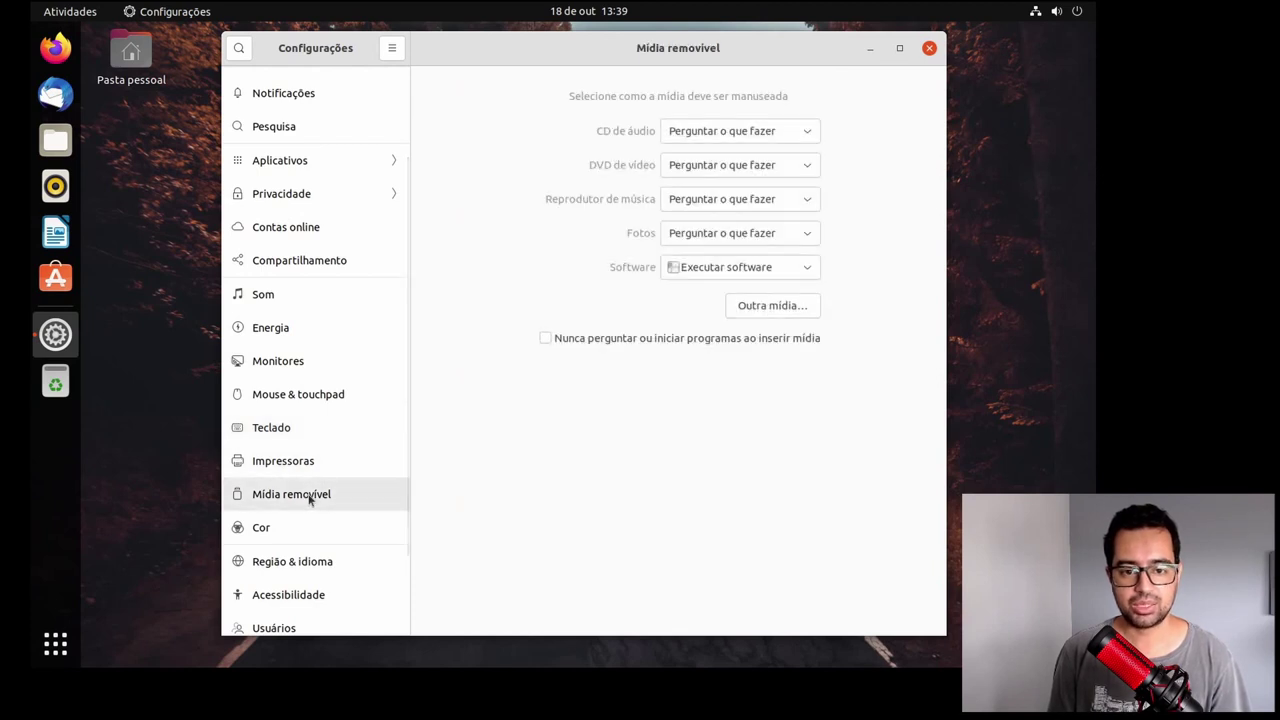
left_click(295, 528)
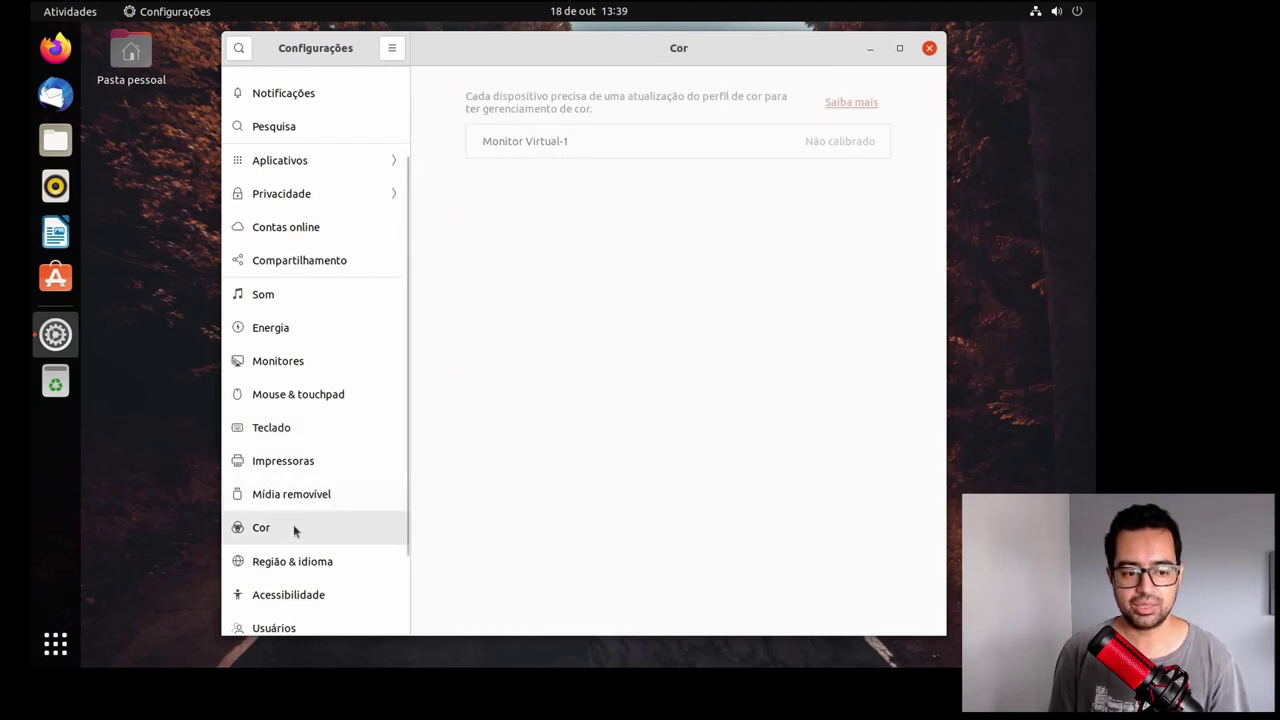
scroll(350, 450, "down", 2)
left_click(333, 455)
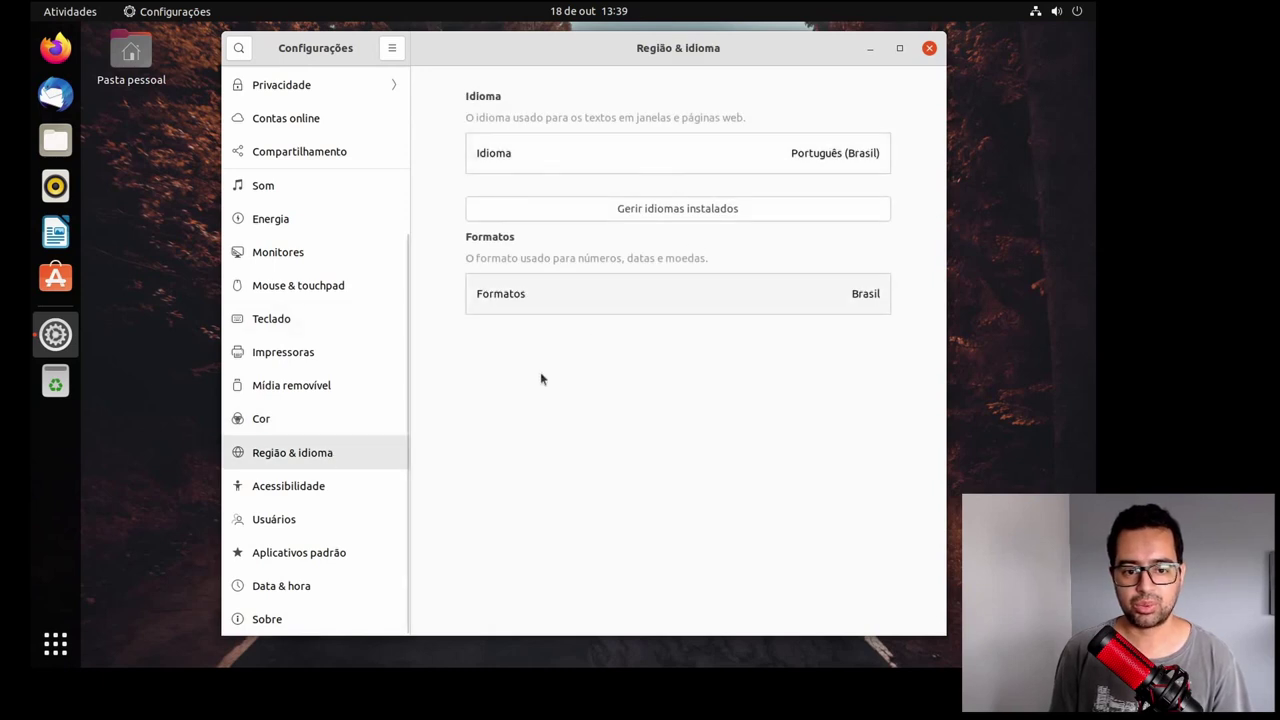
left_click(276, 524)
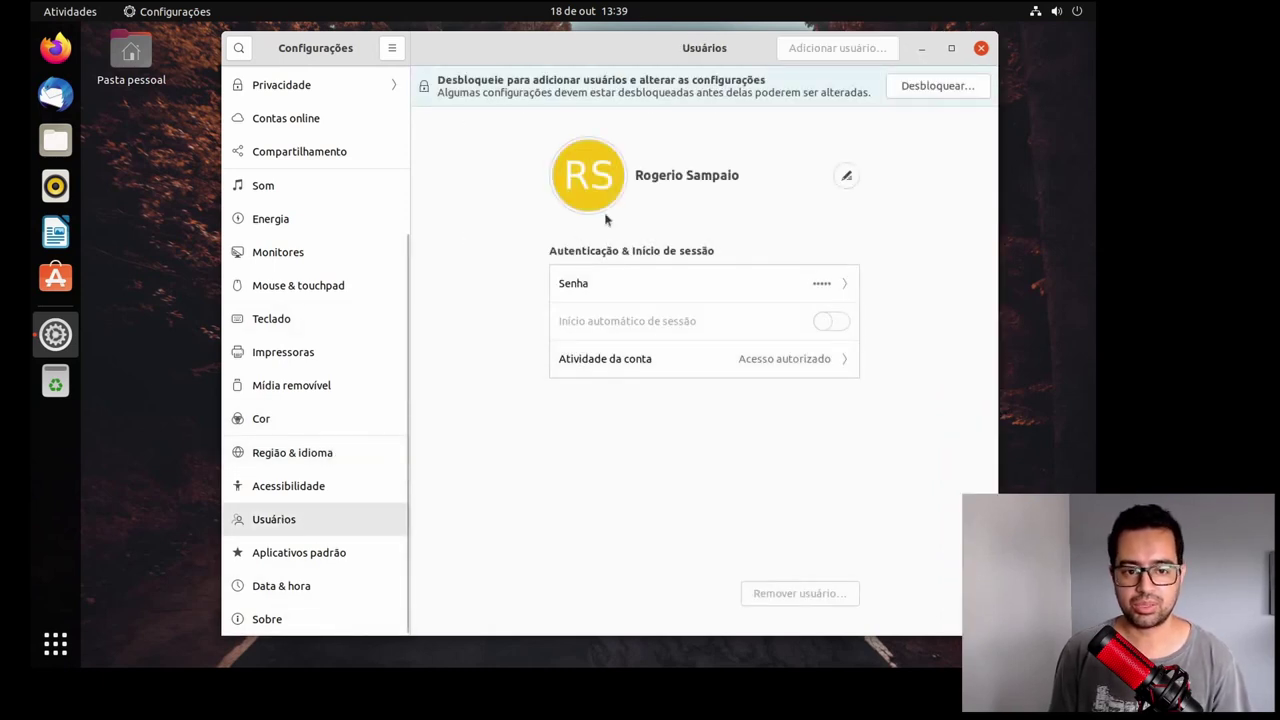
Step: Browse the Data & hora, Rede, Bluetooth and Aparência pages, then close the Settings window
left_click(306, 586)
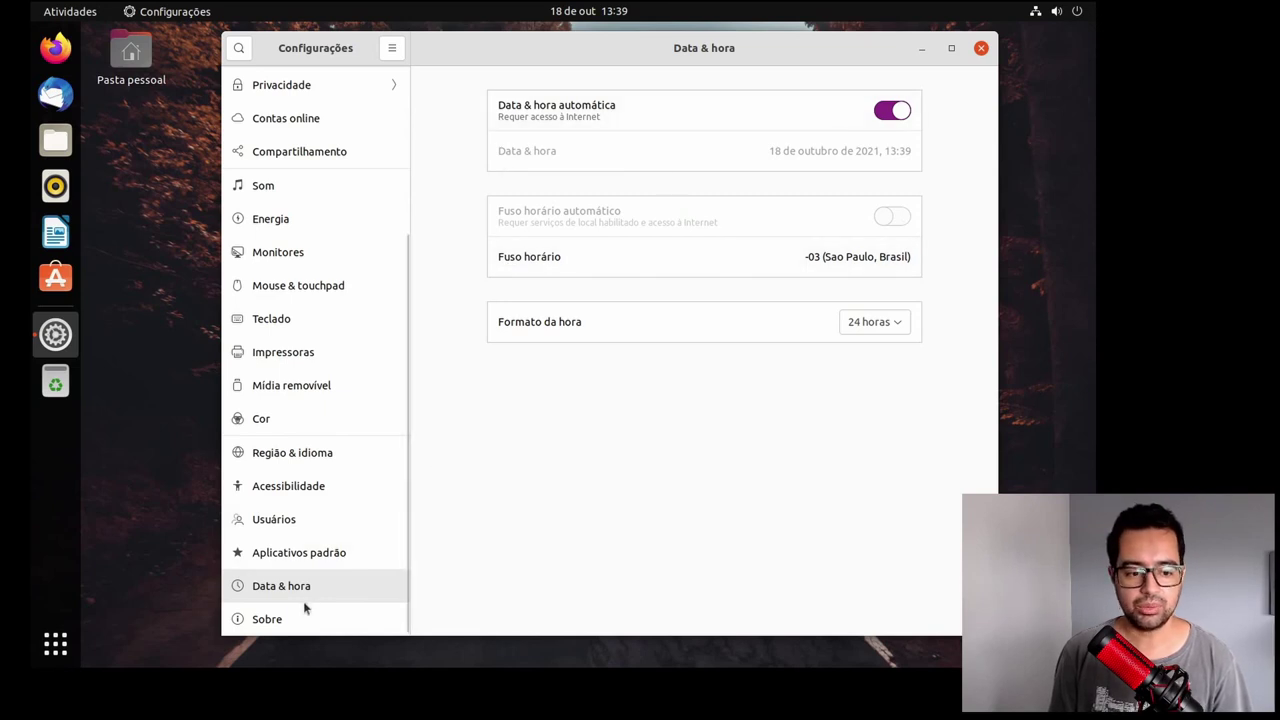
scroll(310, 435, "up", 5)
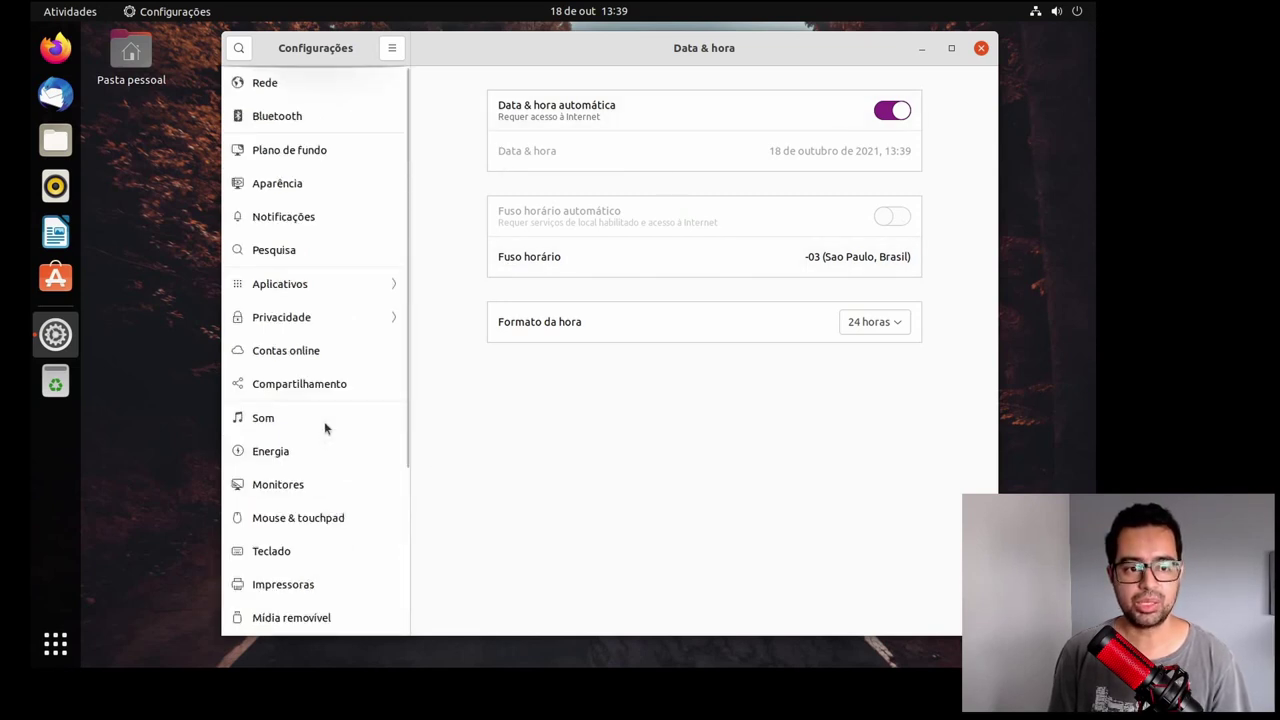
left_click(264, 83)
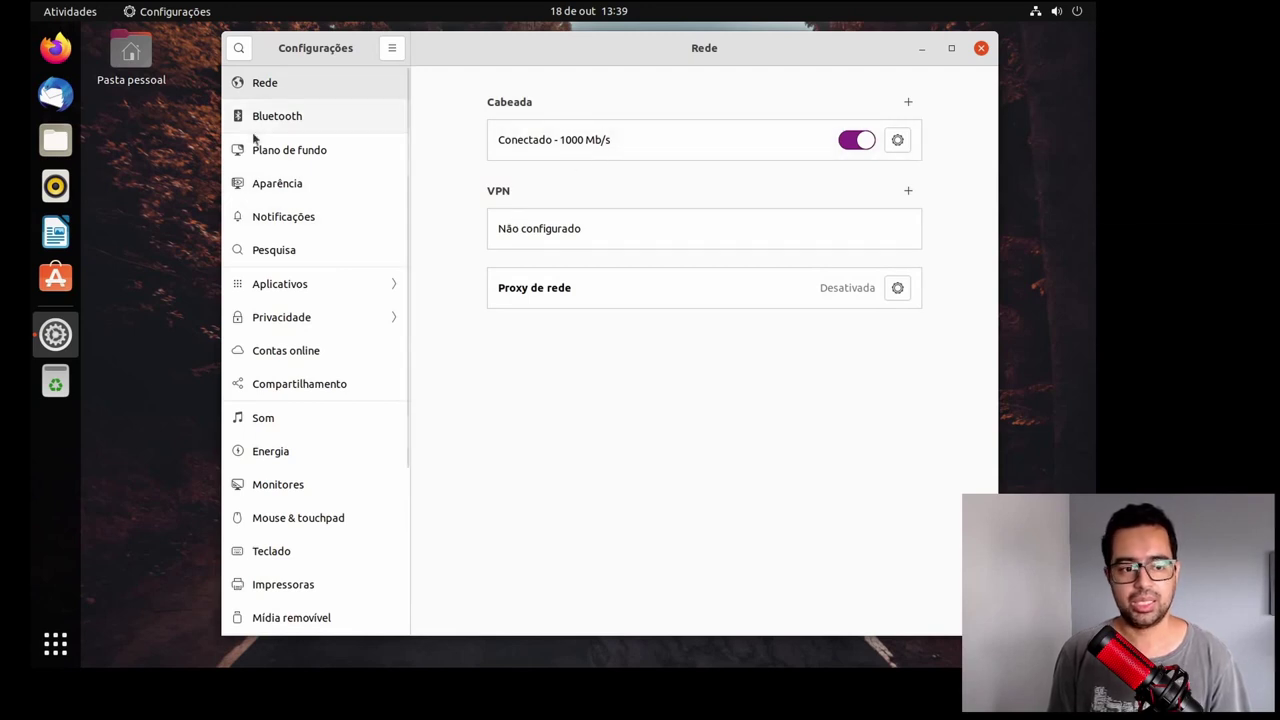
left_click(288, 117)
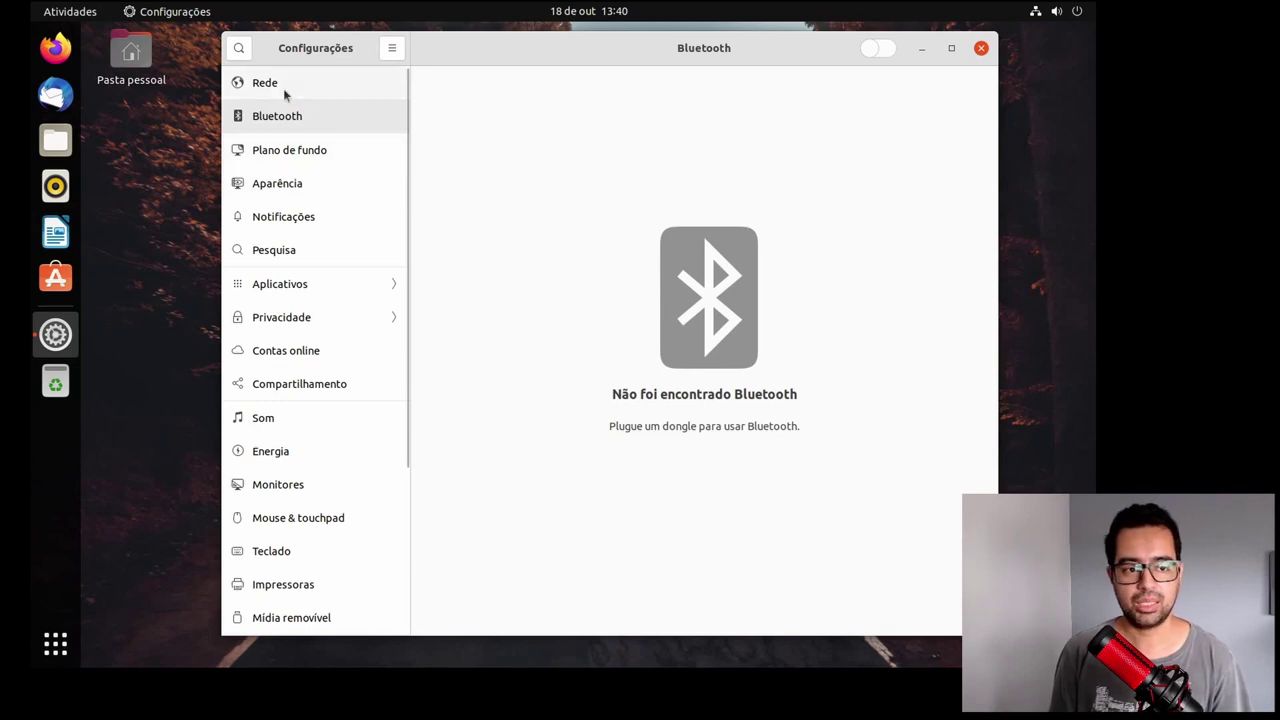
left_click(295, 185)
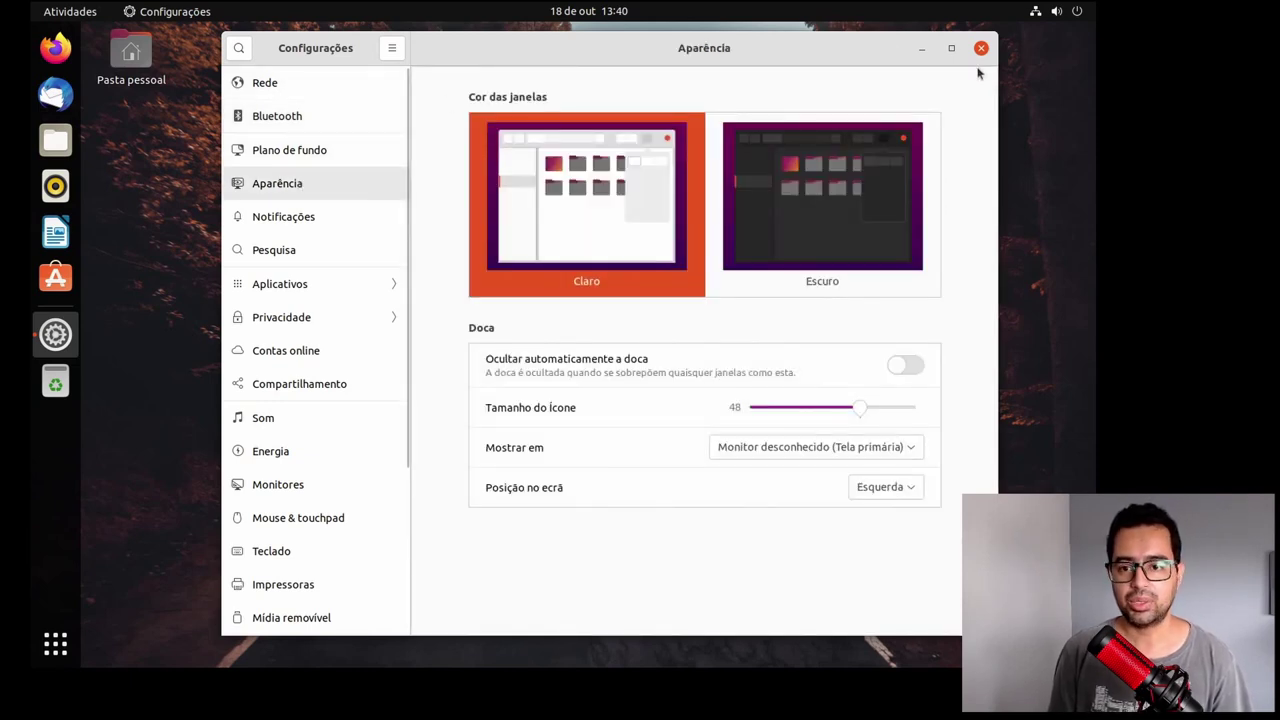
left_click(981, 49)
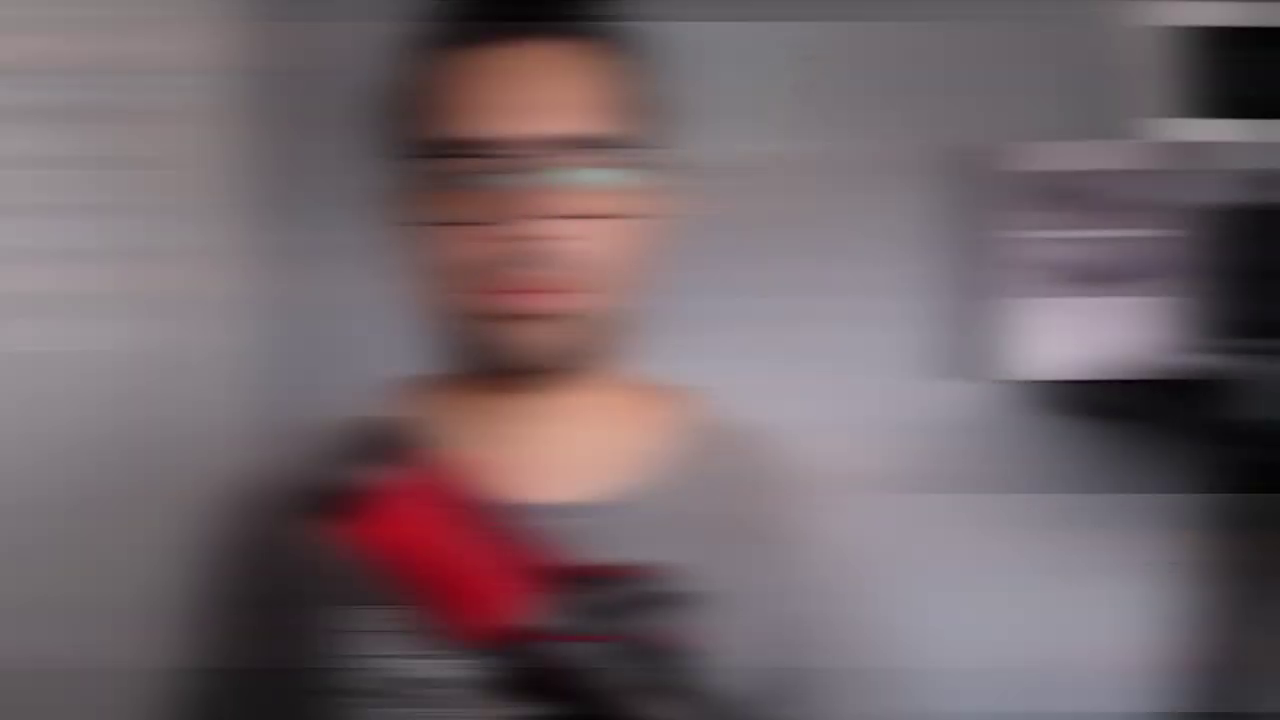